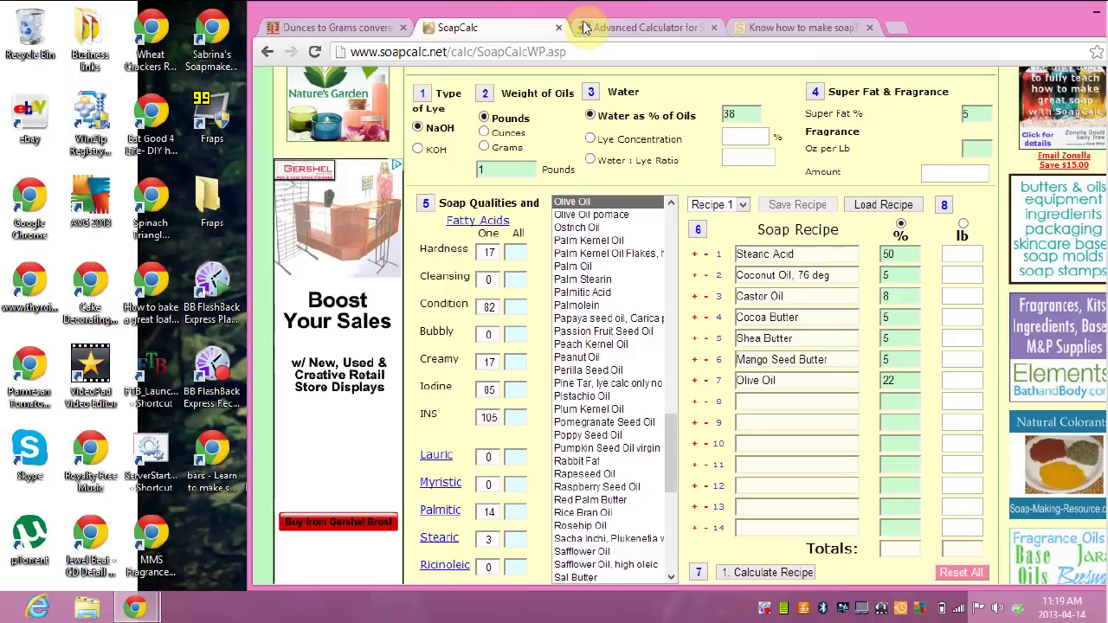
Look over the cream soap entries in the Summer Bee Meadow advanced calculator, and return to the SoapCalc recipe
left_click(610, 27)
left_click_drag(1024, 34, 888, 35)
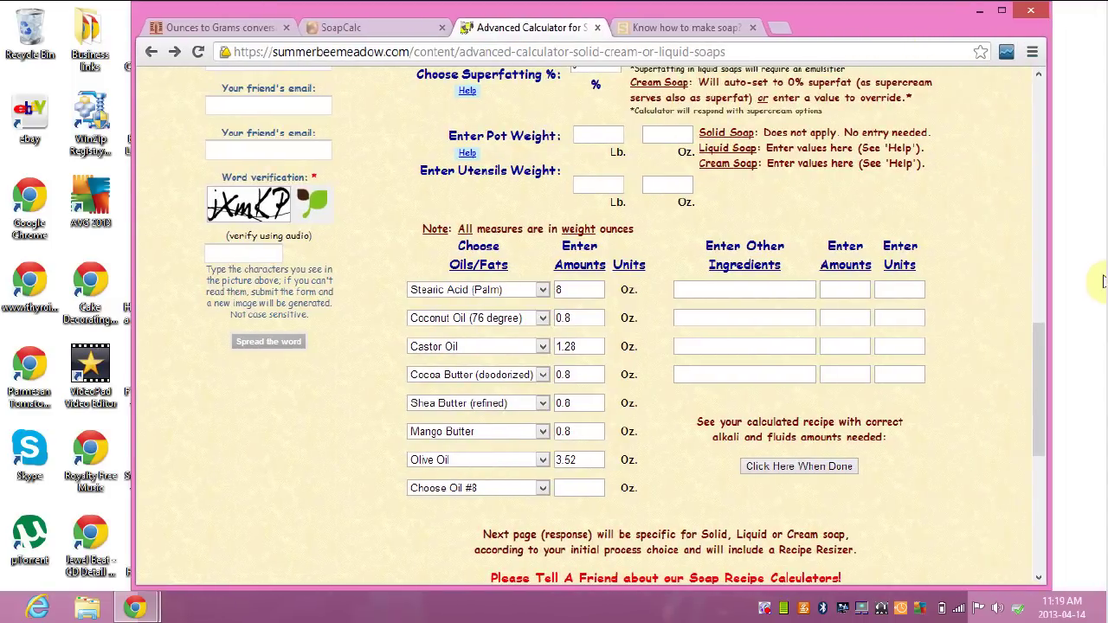
left_click(1040, 135)
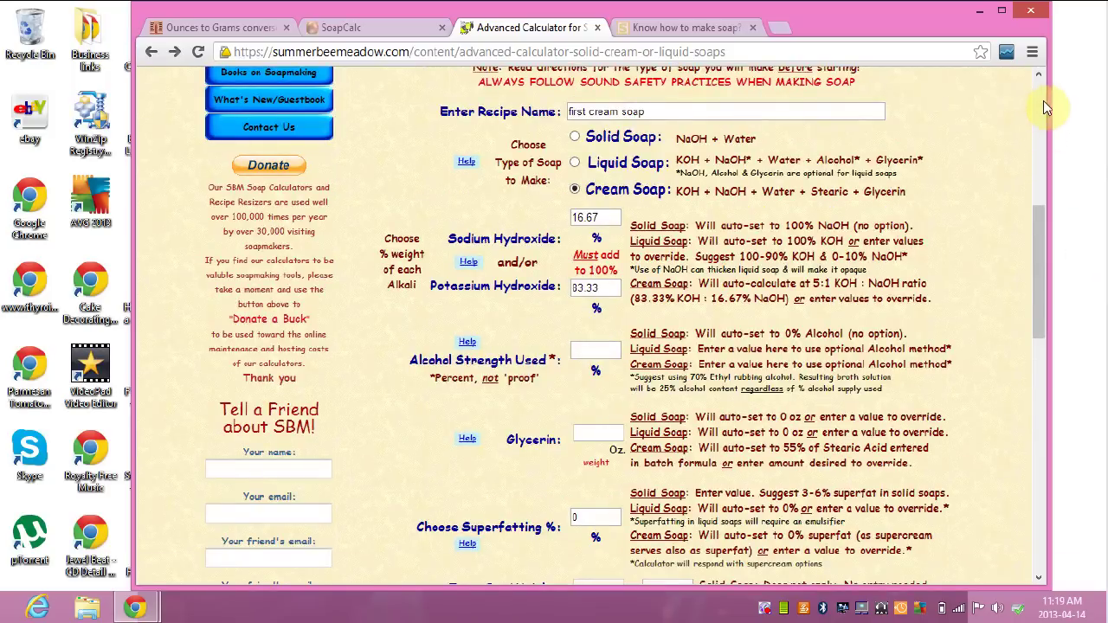
left_click(1043, 101)
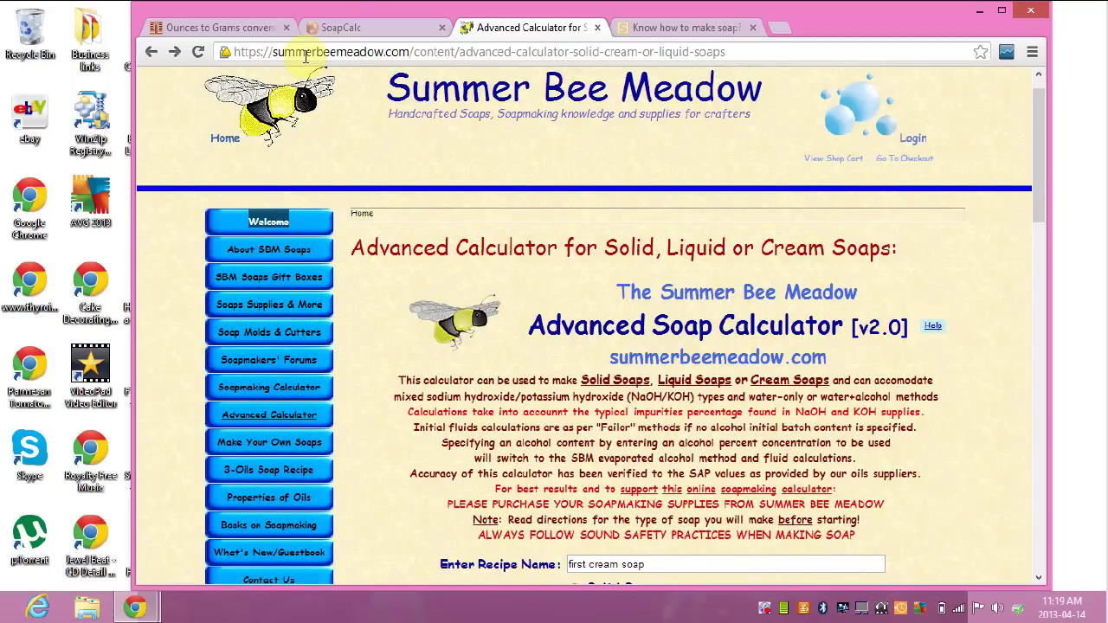
left_click(341, 26)
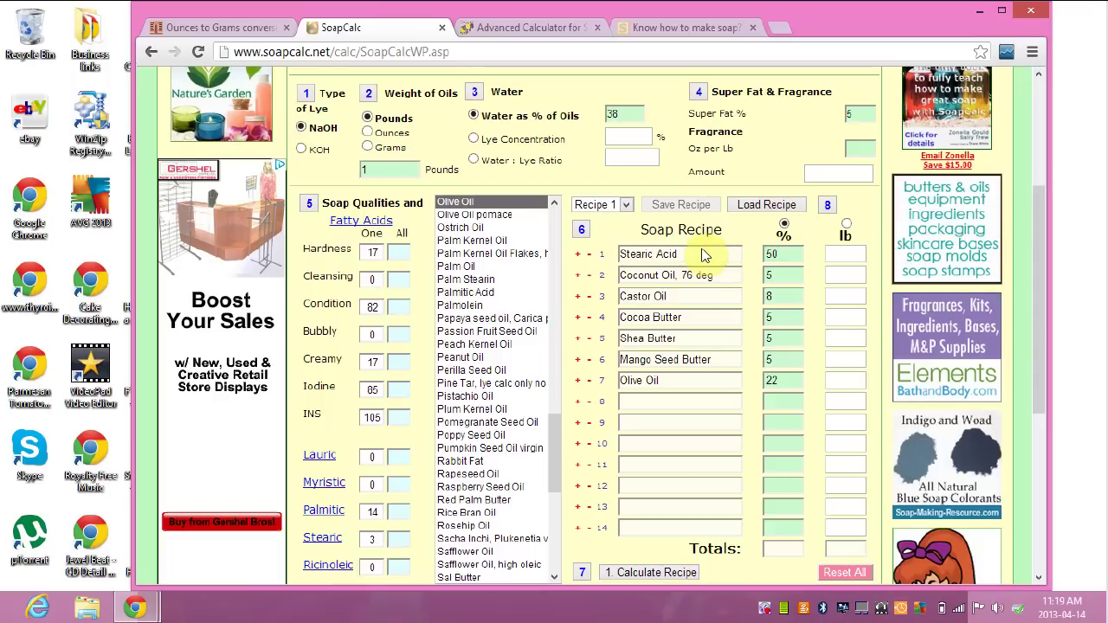
Add Plum Kernel Oil to the eighth row of the soap recipe and remove it again
left_click(499, 286)
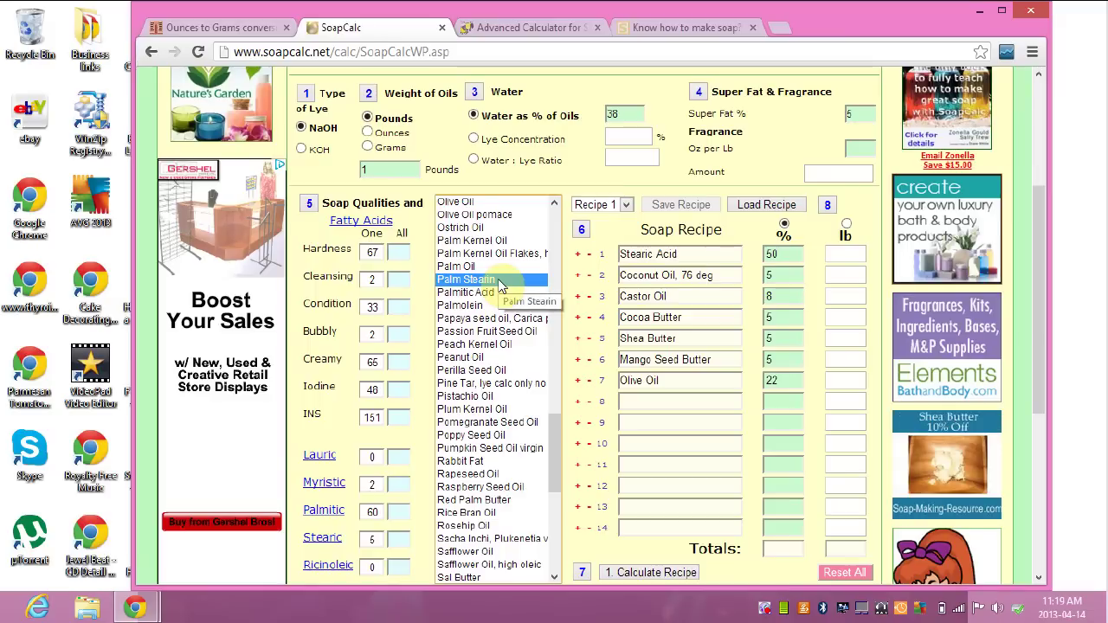
left_click(642, 397)
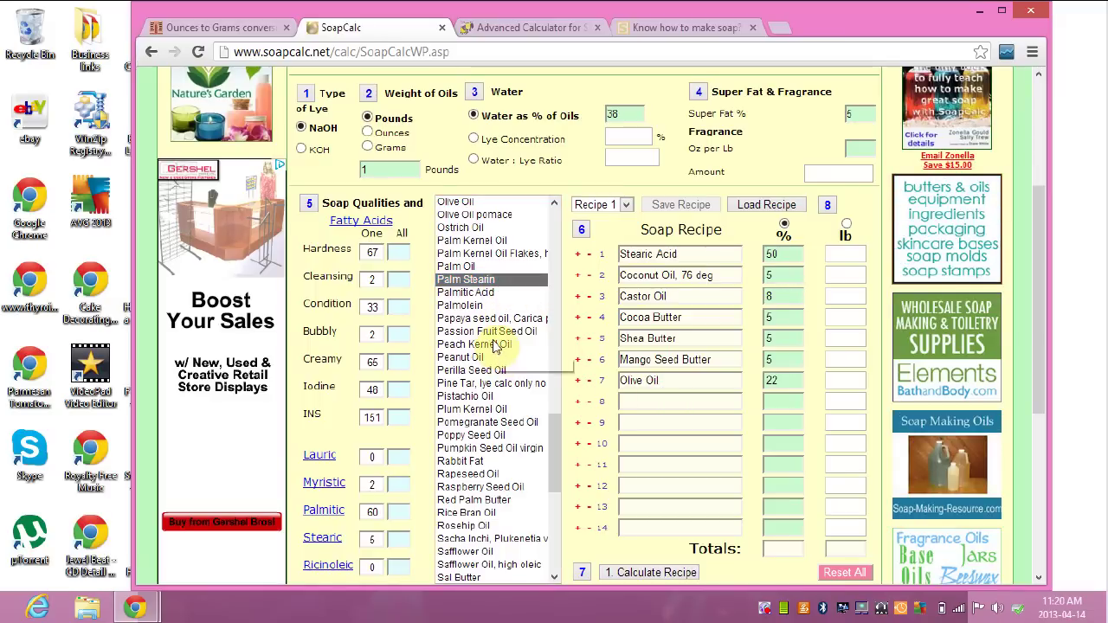
double_click(495, 410)
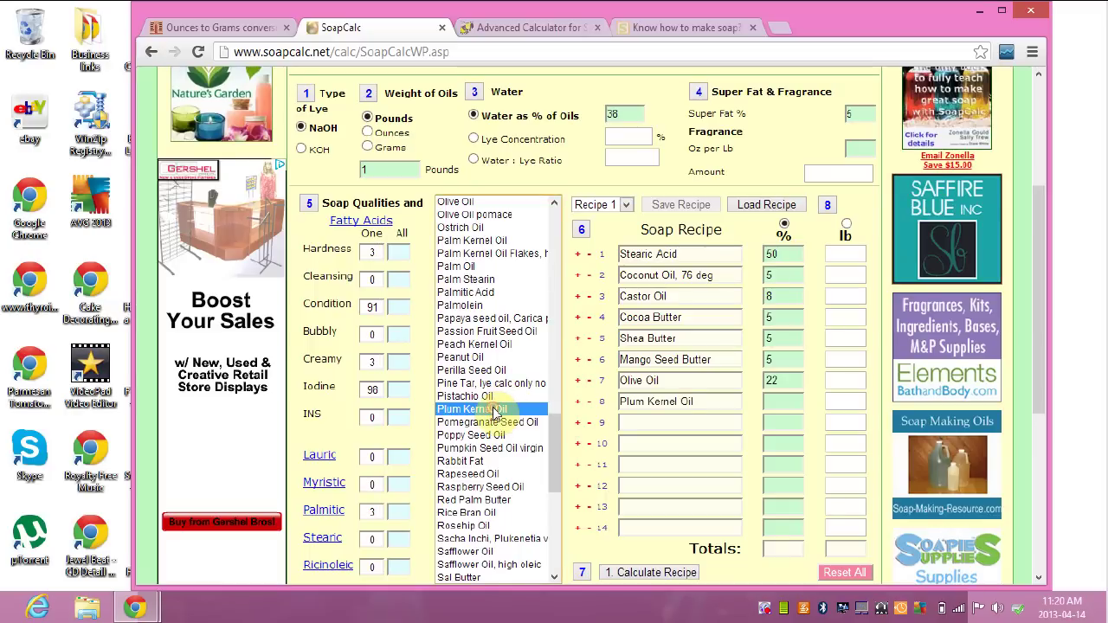
left_click(588, 403)
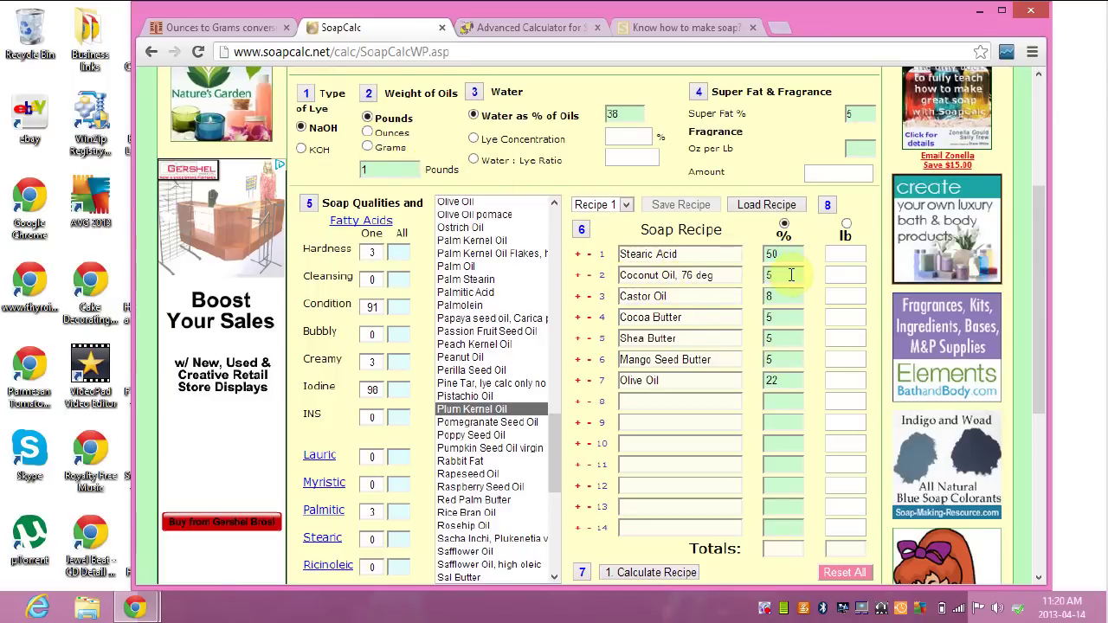
Calculate the seven-oil soap recipe for 1 pound of oils and open its view/print sheet
left_click(786, 382)
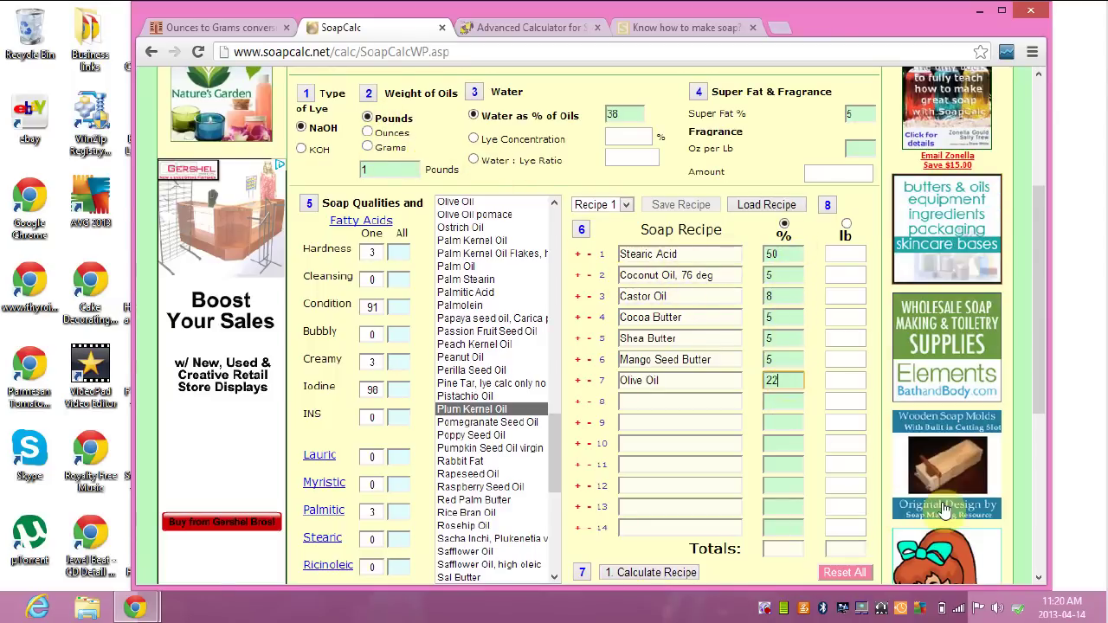
left_click(1038, 579)
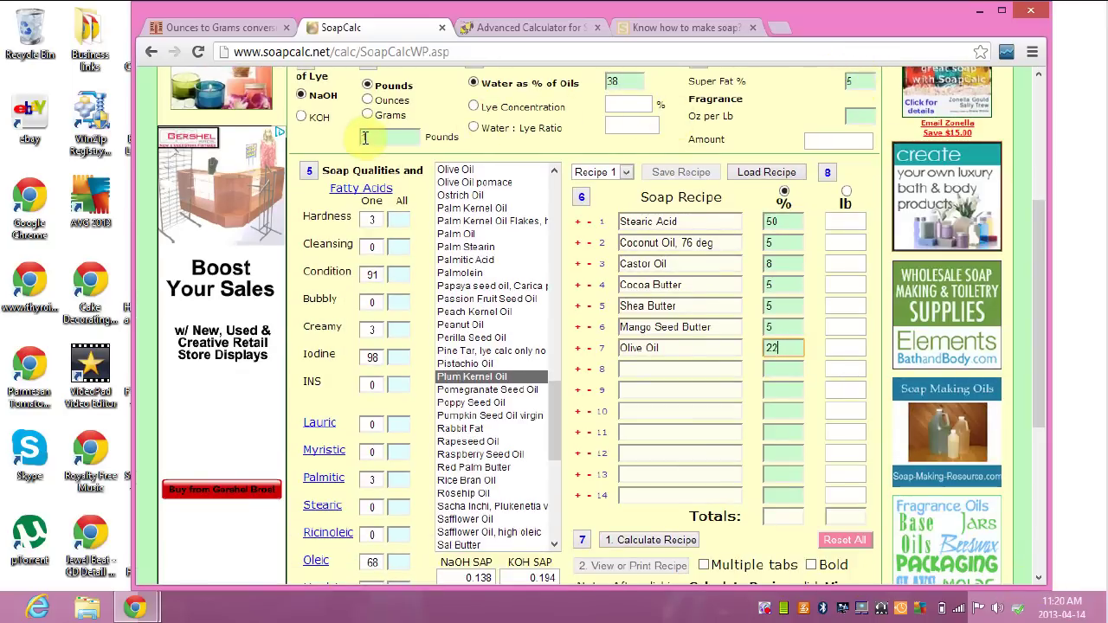
left_click(394, 139)
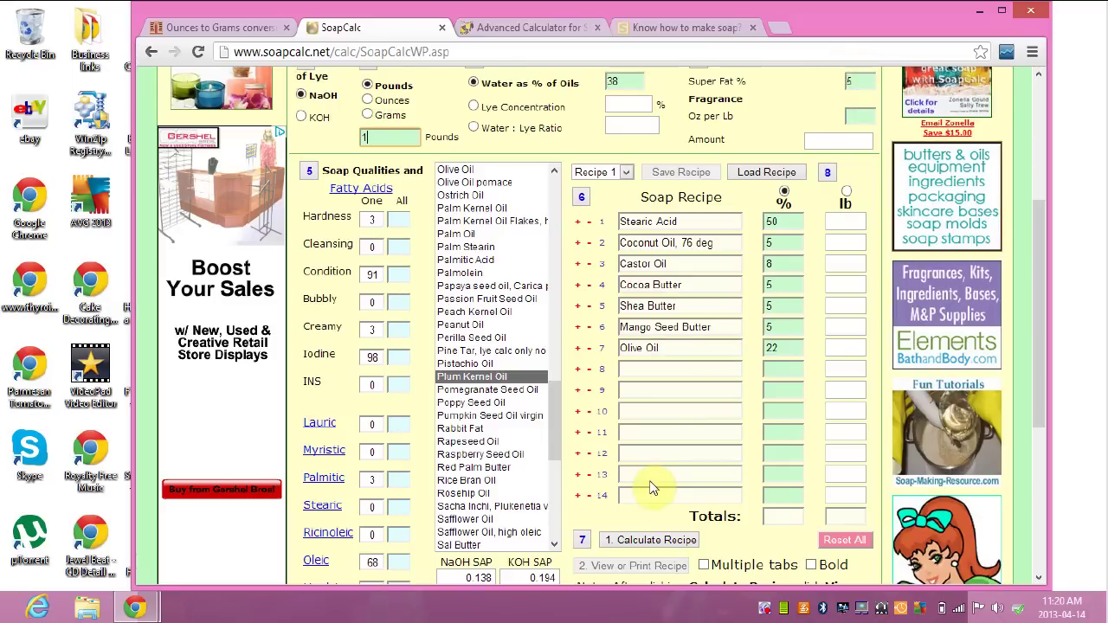
left_click(649, 540)
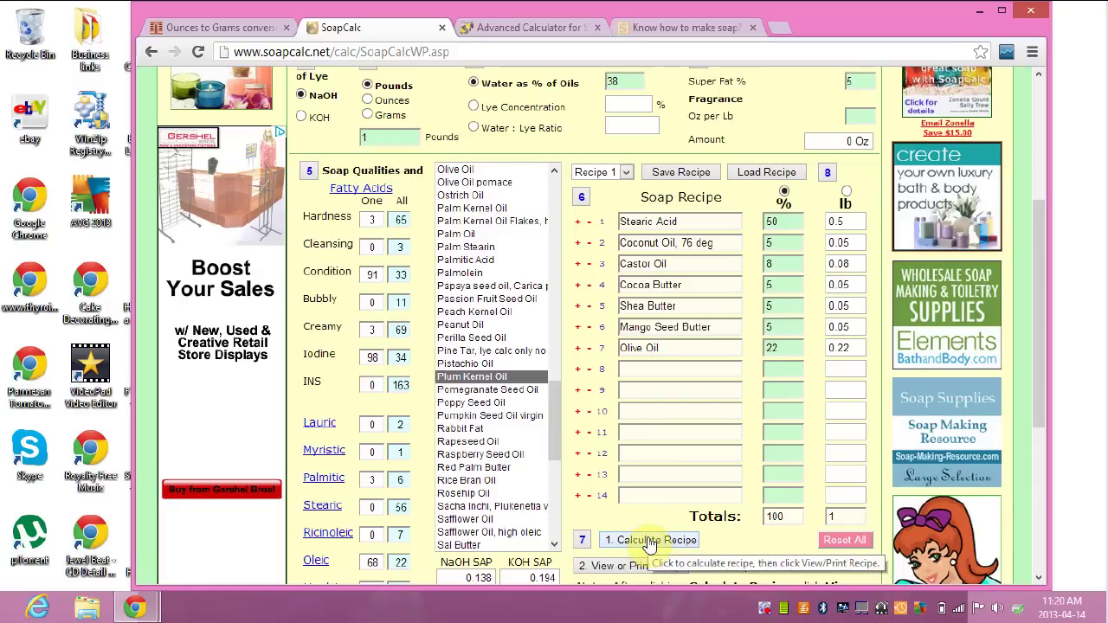
left_click(643, 566)
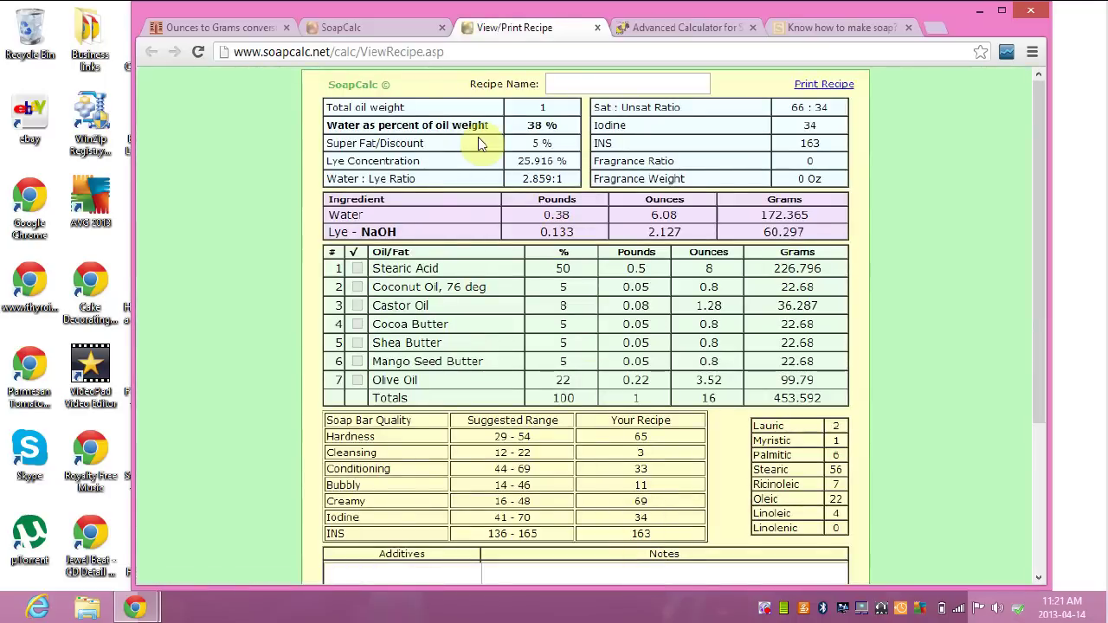
Review the calculated recipe sheet, including the oil weights in ounces and the soap bar qualities
left_click(355, 28)
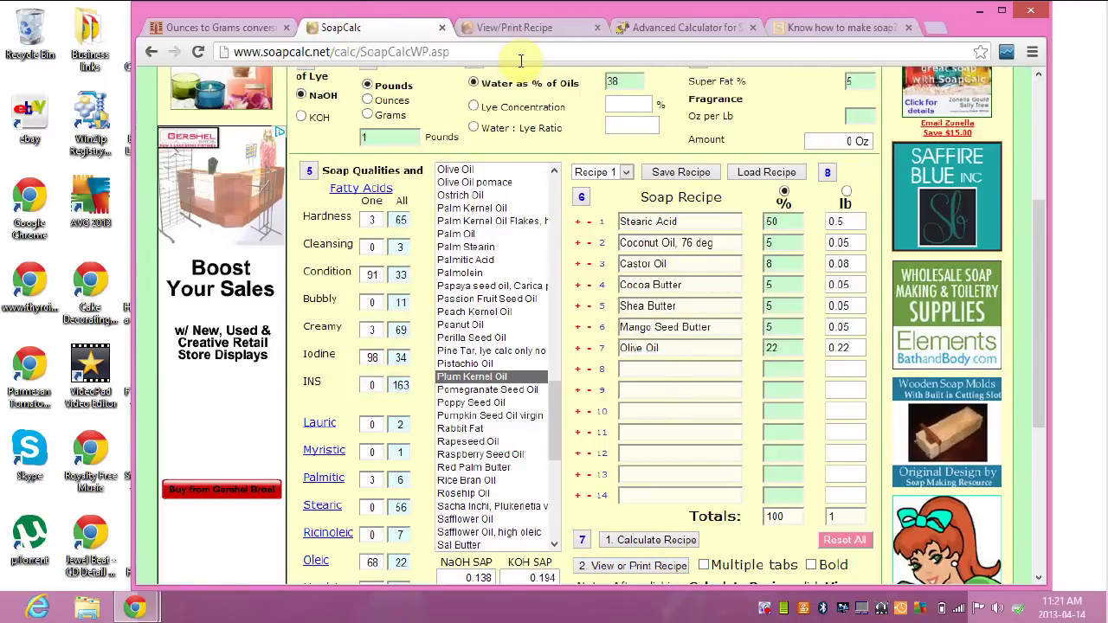
left_click(521, 28)
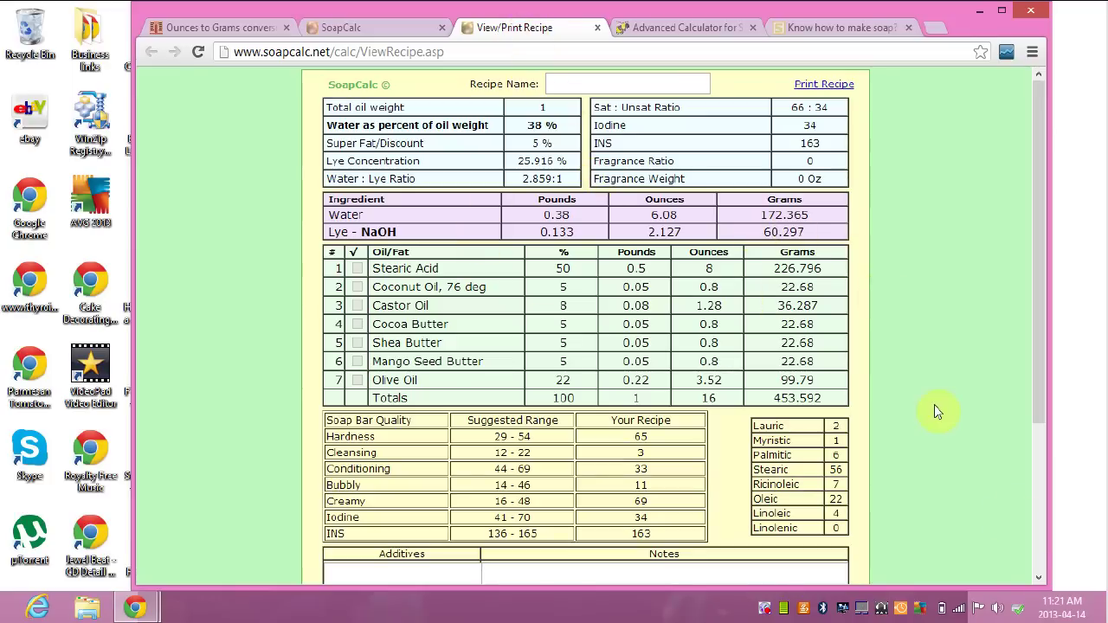
scroll(1034, 579, "down", 1)
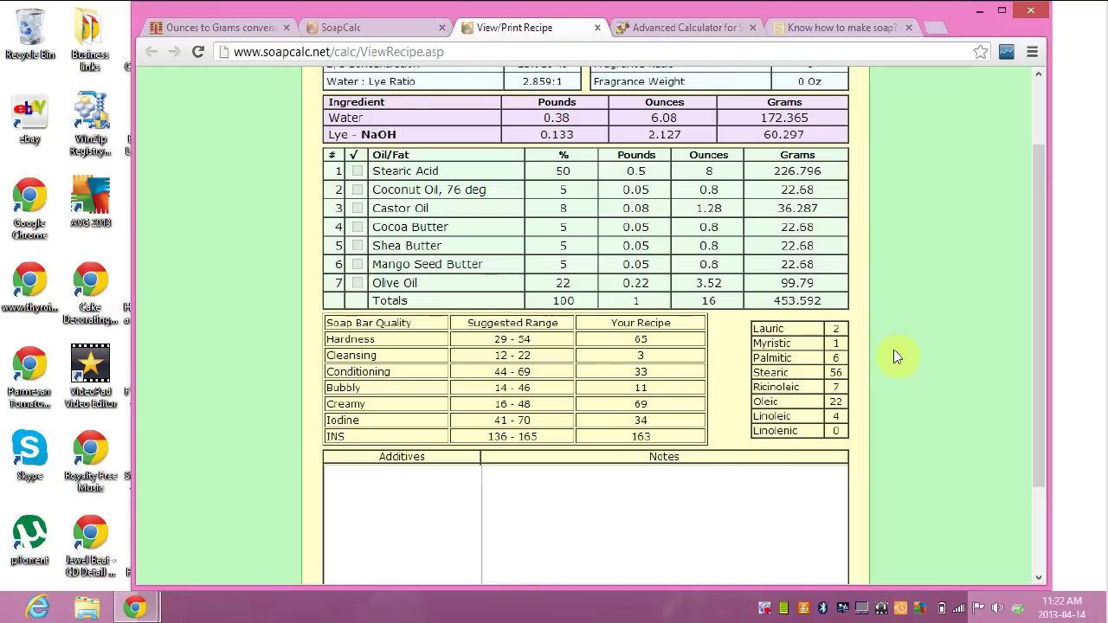
left_click(657, 28)
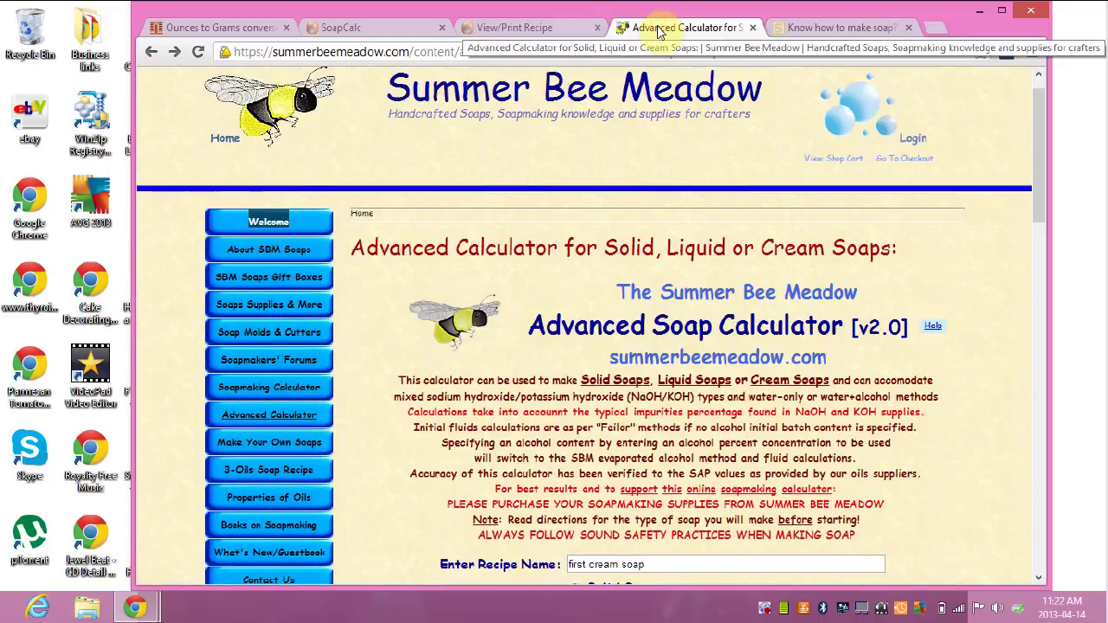
left_click(554, 26)
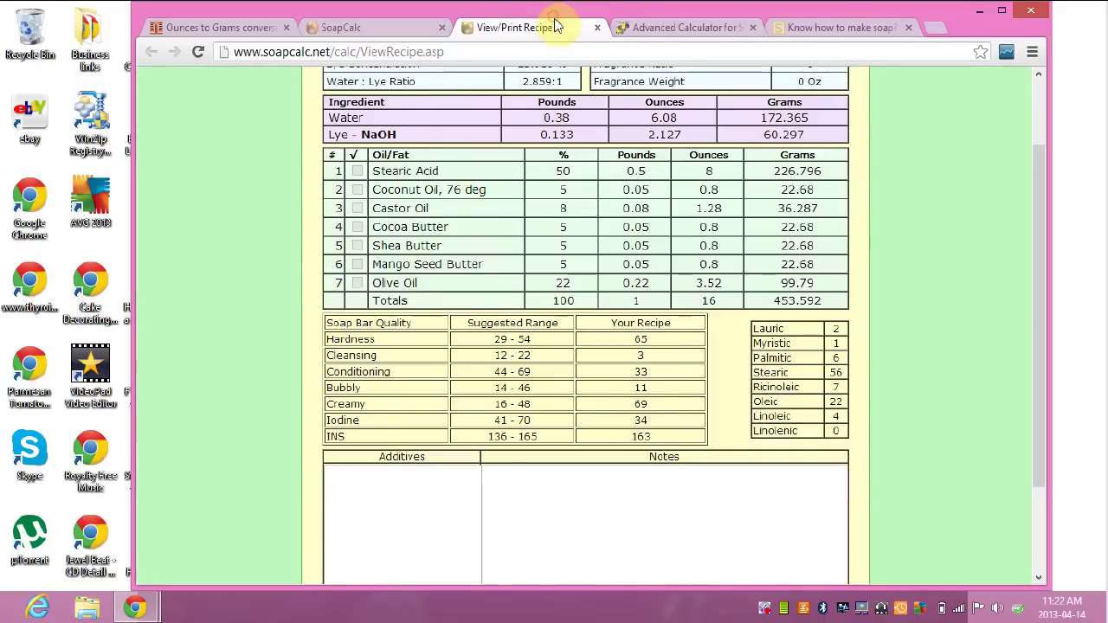
Examine the recipe name, soap type and alkali percentage entries in the Summer Bee Meadow advanced calculator
left_click(663, 26)
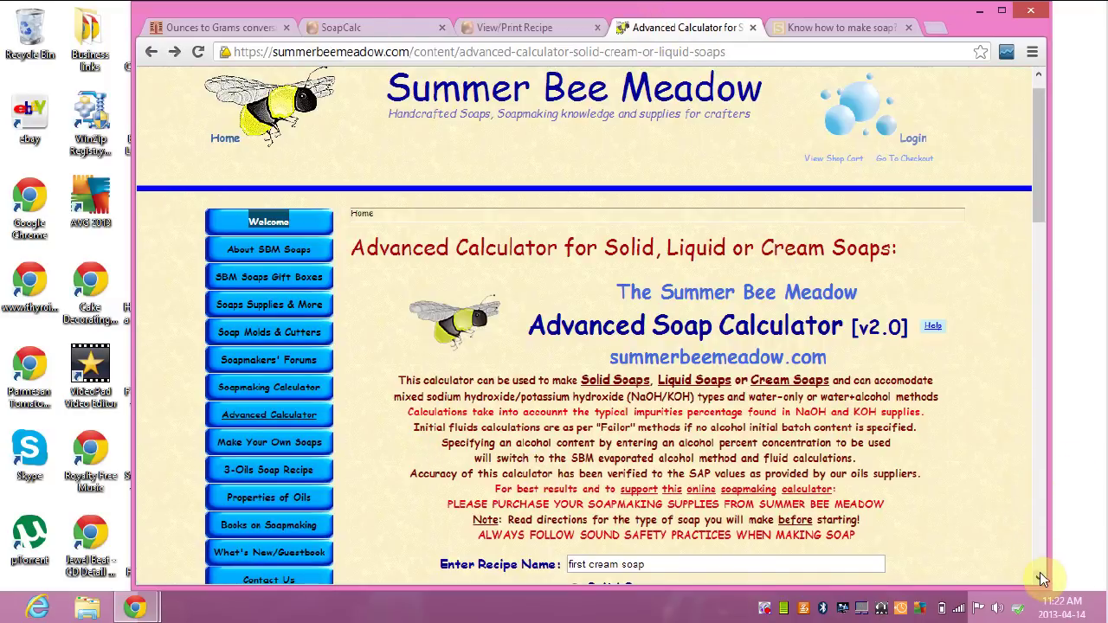
scroll(1042, 579, "down", 1)
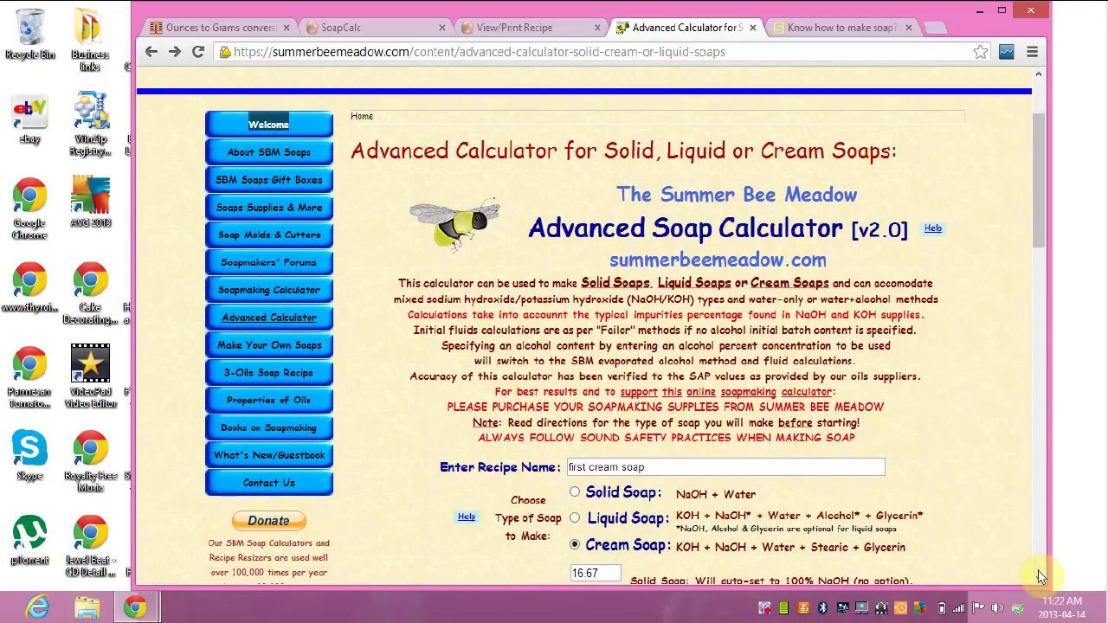
scroll(1039, 581, "down", 1)
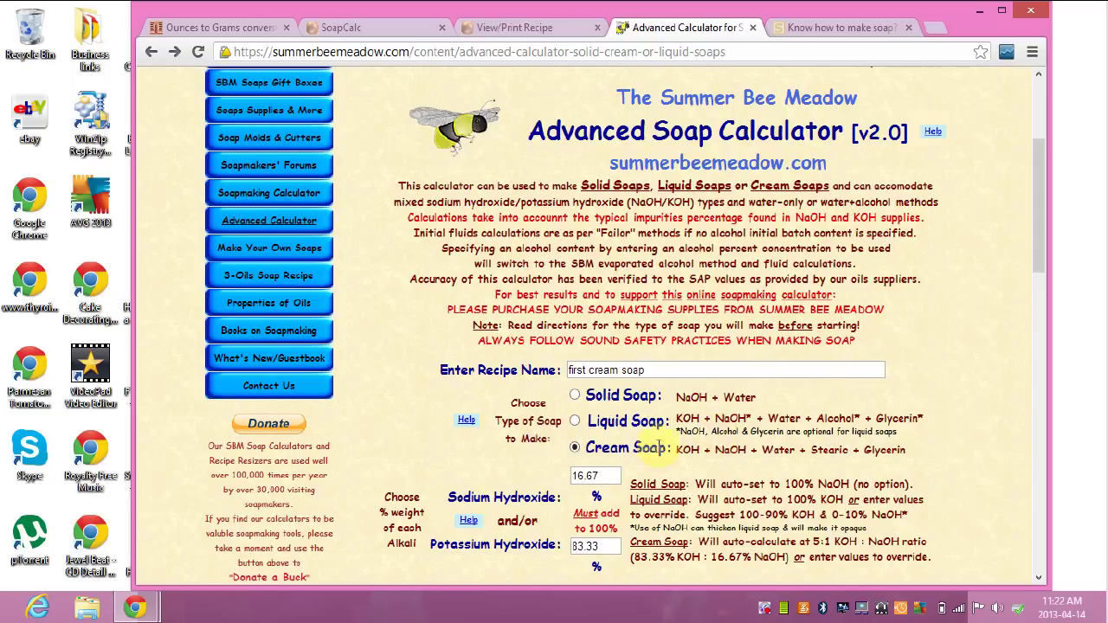
scroll(1045, 582, "down", 5)
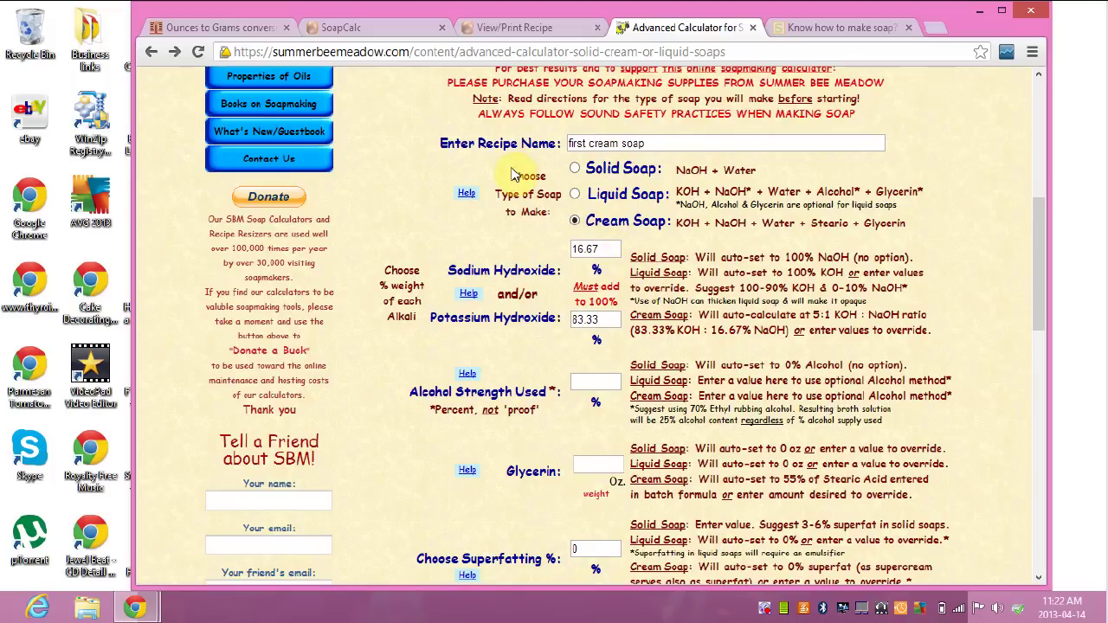
Open the soap type help at the cream soap instructions and move its pop-up clear of the calculator entries
left_click(464, 196)
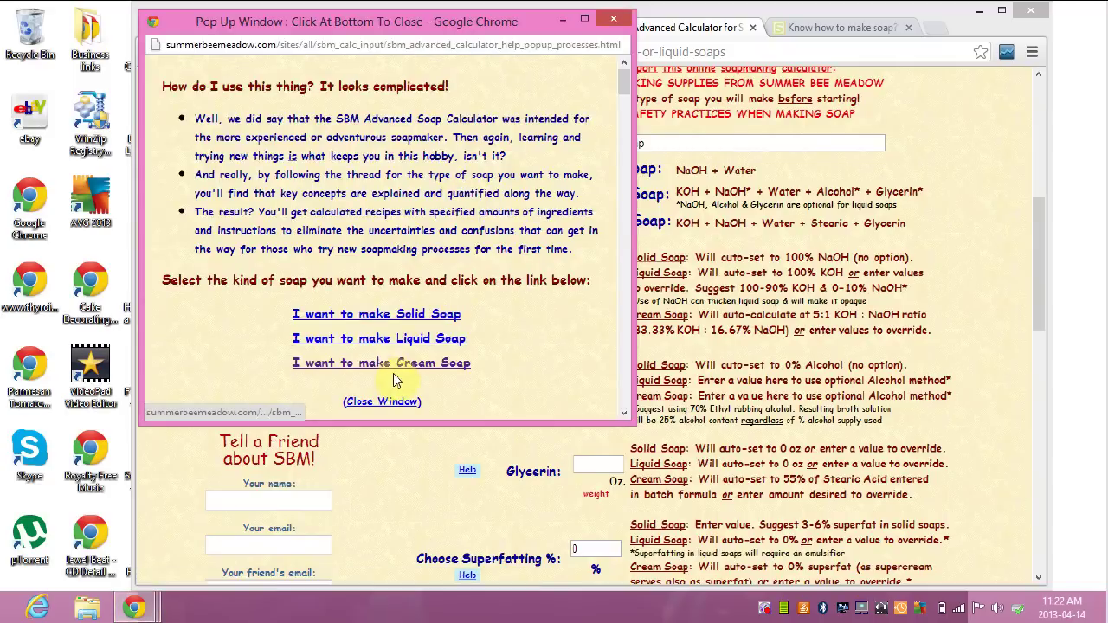
left_click(395, 363)
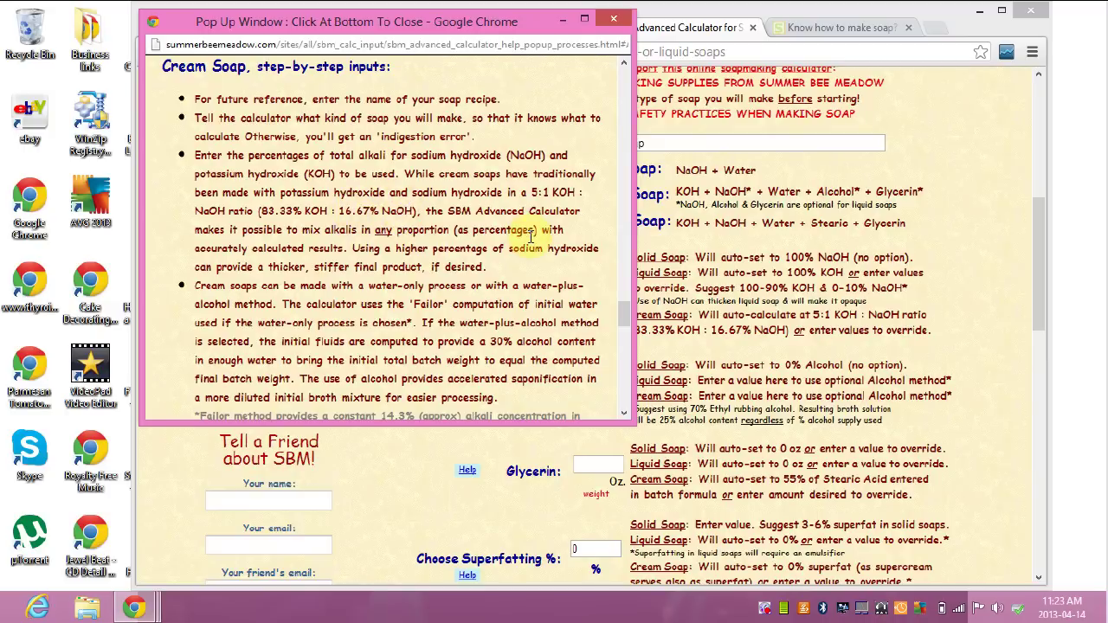
left_click_drag(435, 23, 328, 89)
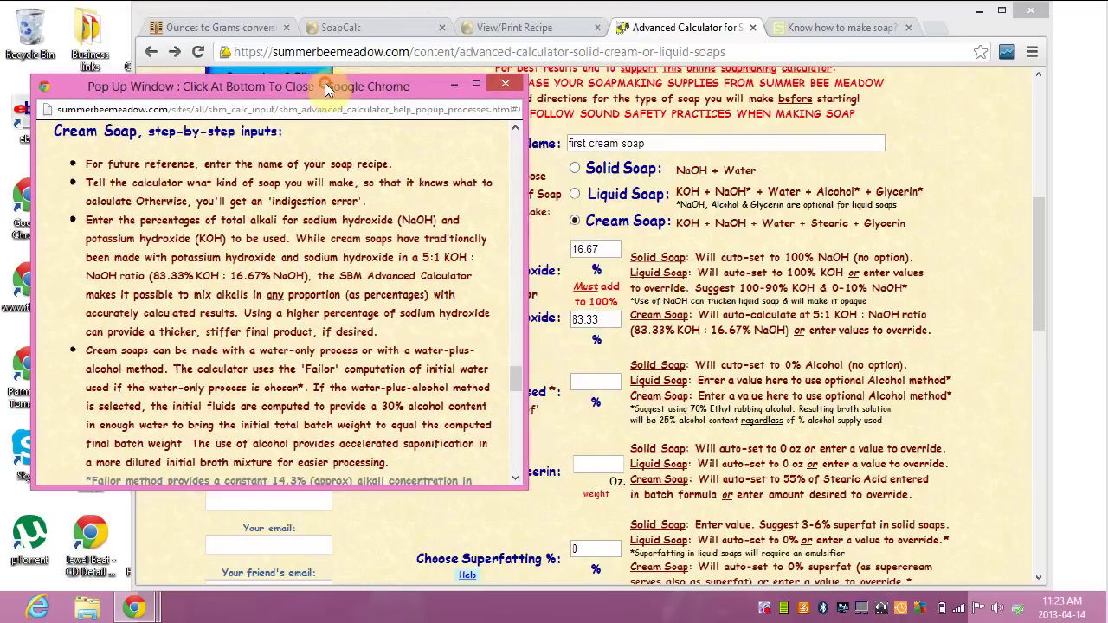
Review the calculator's alkali, alcohol strength, glycerin and superfatting entries for cream soap
left_click(1039, 255)
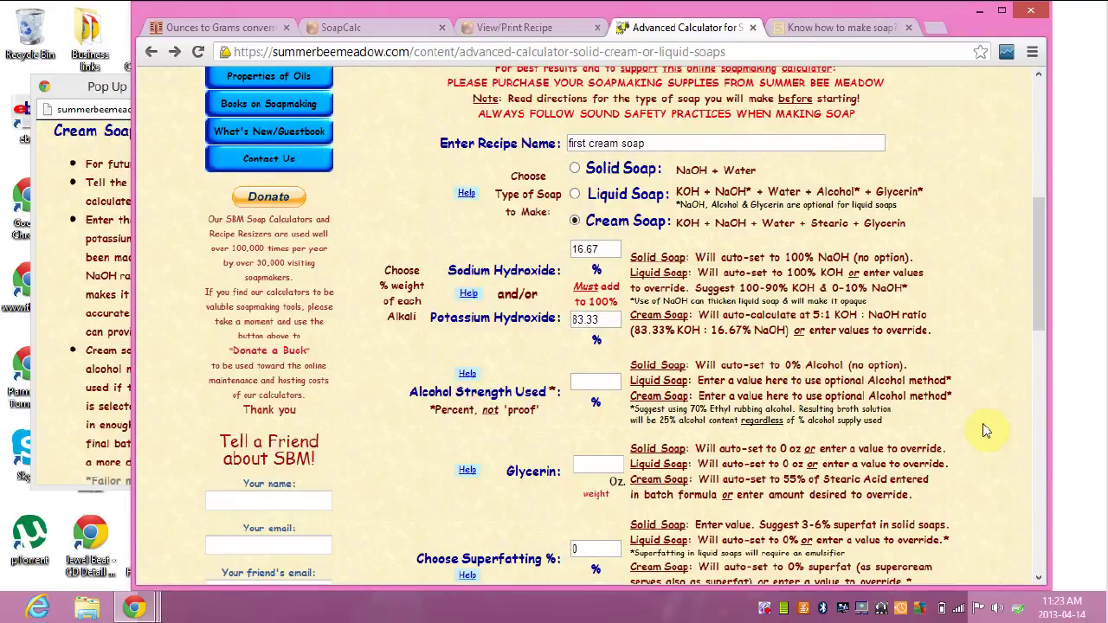
left_click(1038, 577)
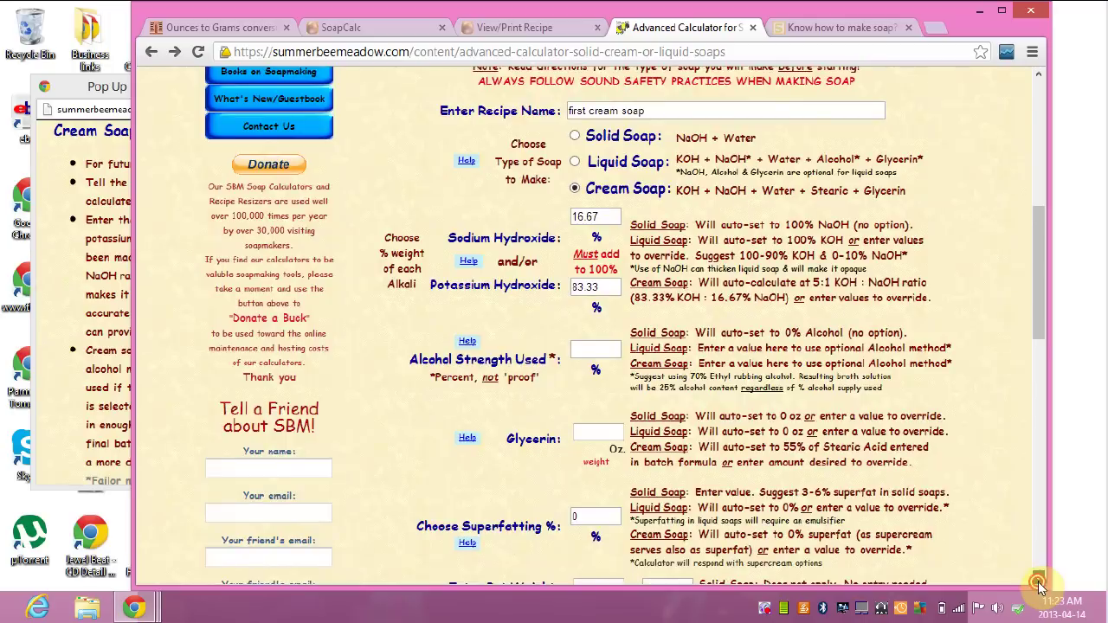
left_click(1037, 578)
left_click(1038, 578)
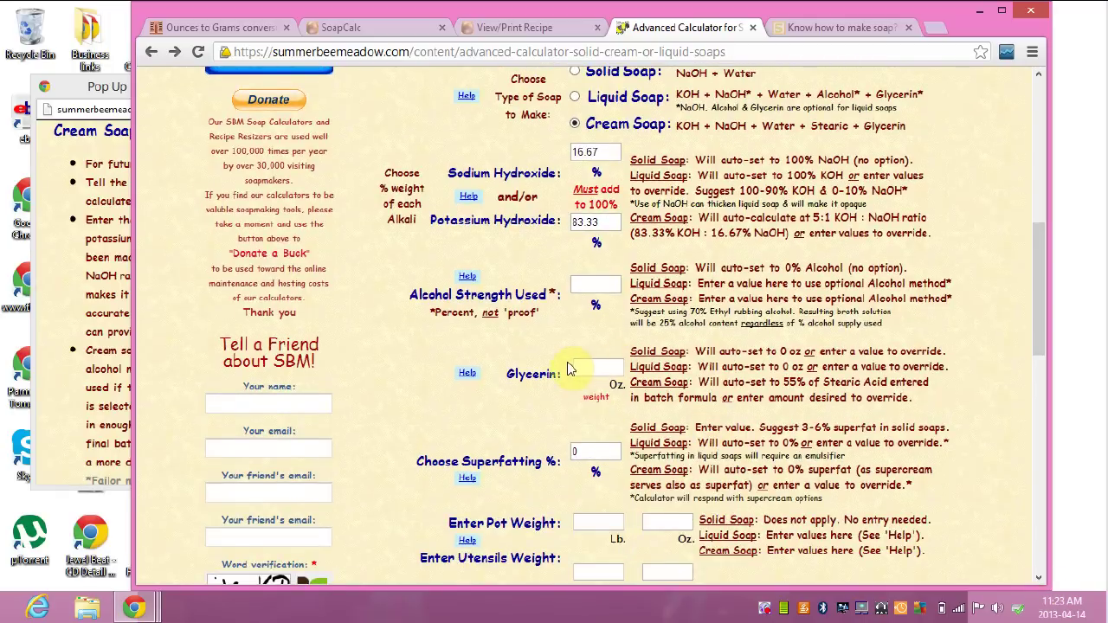
Read the cream soap help on alcohol, glycerin content and superfatting in the pop-up window
left_click(100, 97)
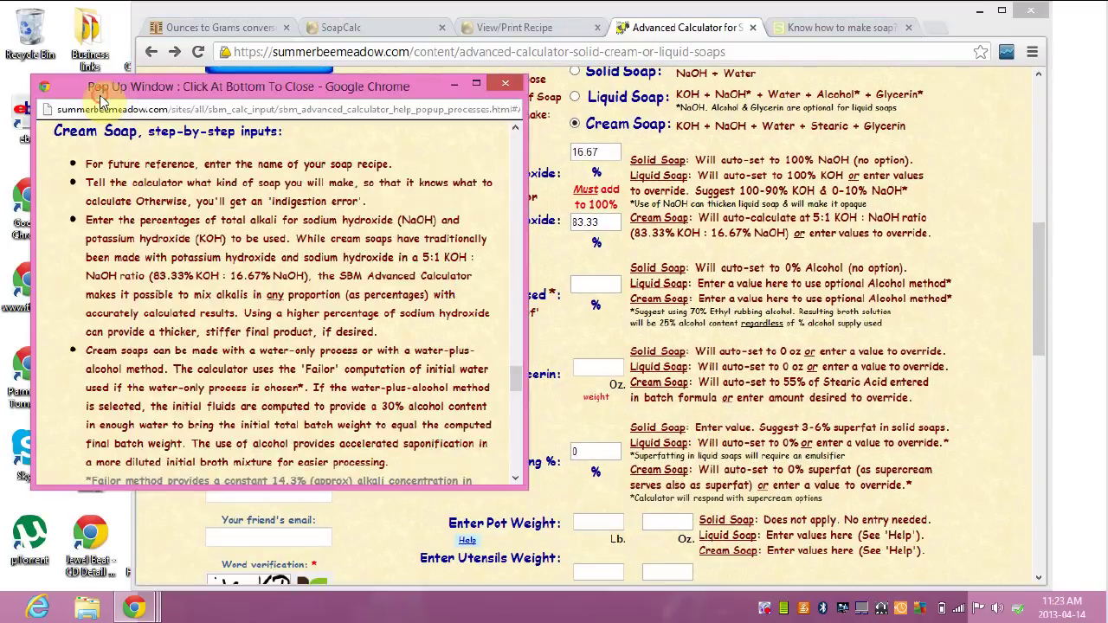
left_click(514, 477)
left_click(515, 477)
left_click(517, 476)
left_click(517, 477)
left_click(517, 477)
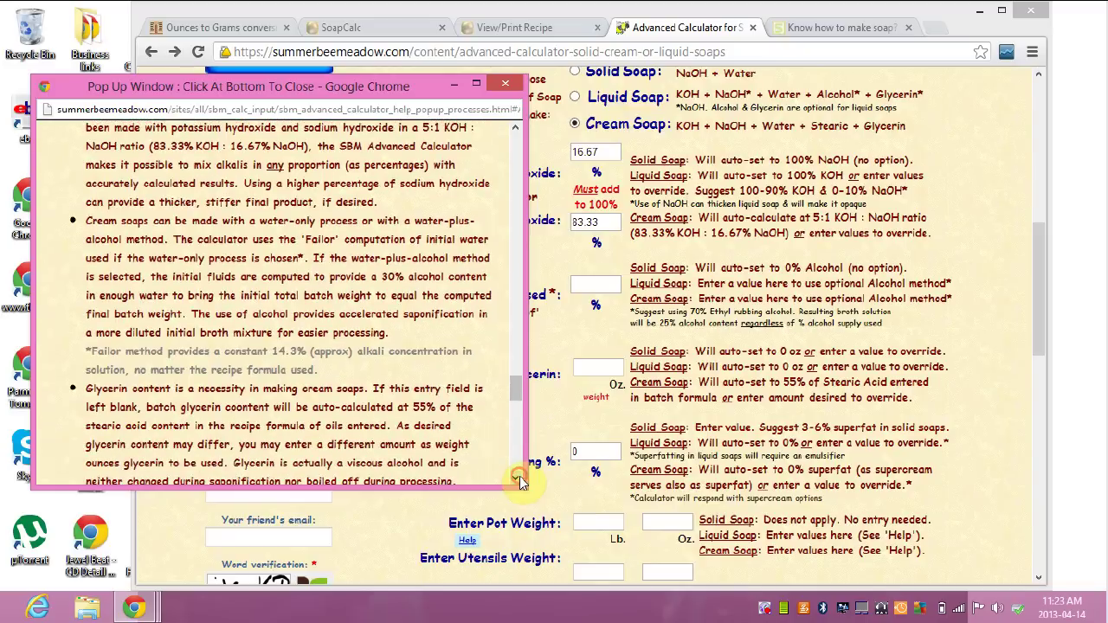
left_click(516, 477)
left_click(517, 477)
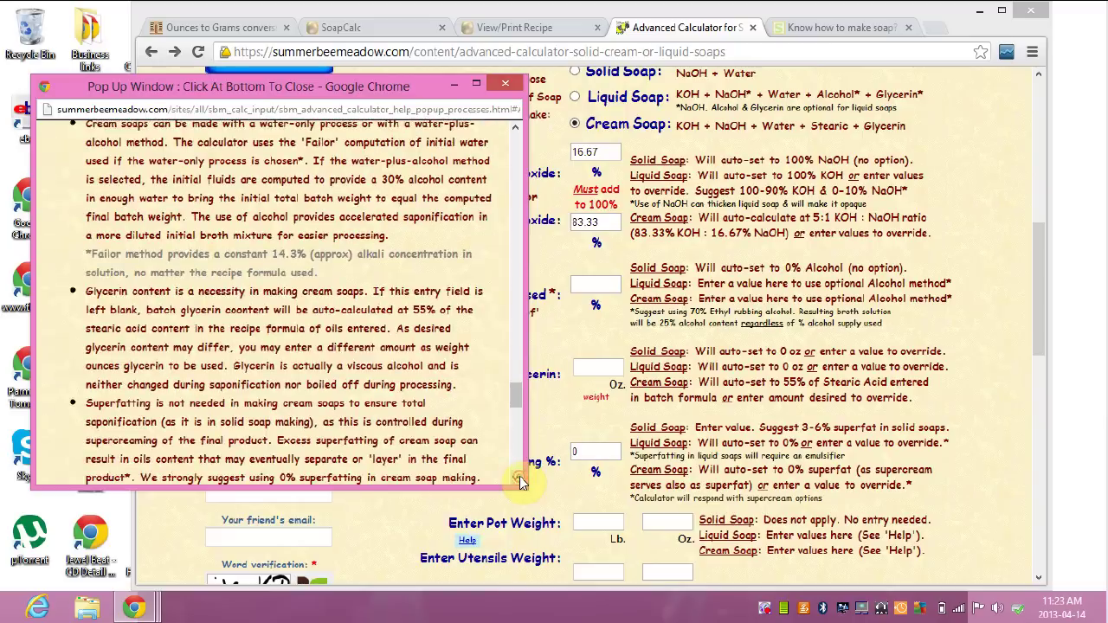
left_click(517, 477)
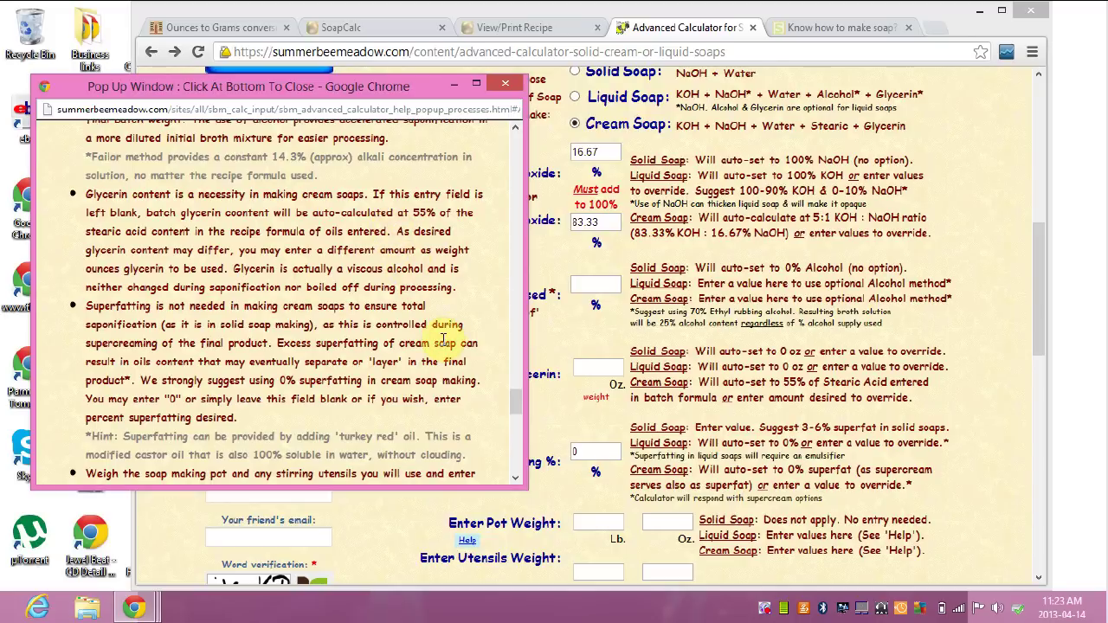
Return to the calculator and look through the options for the eighth oil, keeping the 'Choose Oil #8' placeholder
left_click(605, 452)
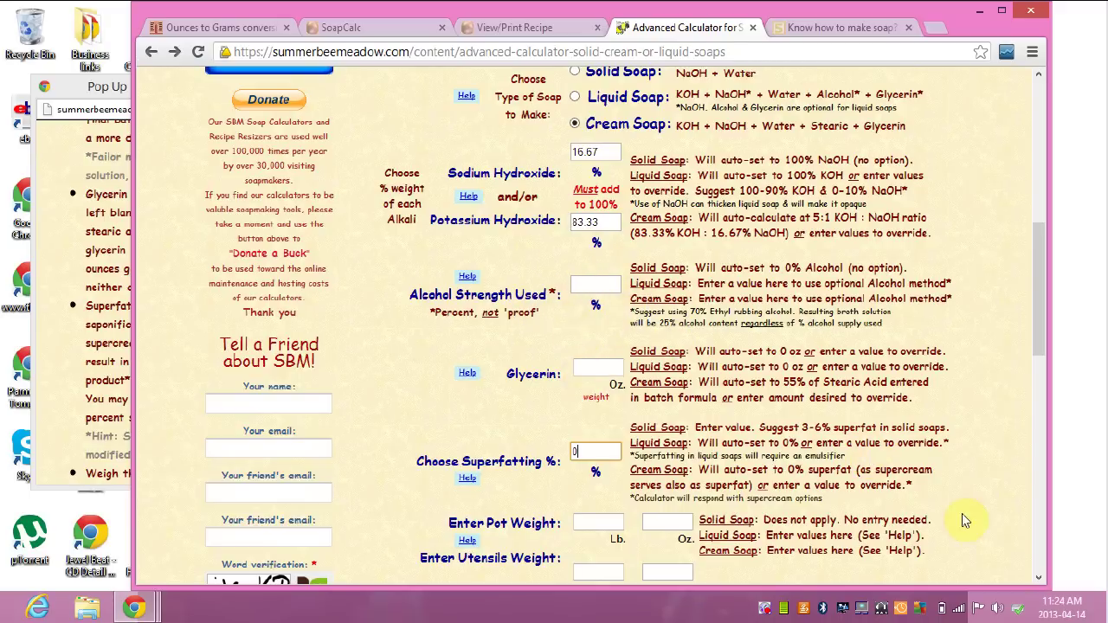
scroll(1041, 579, "down", 3)
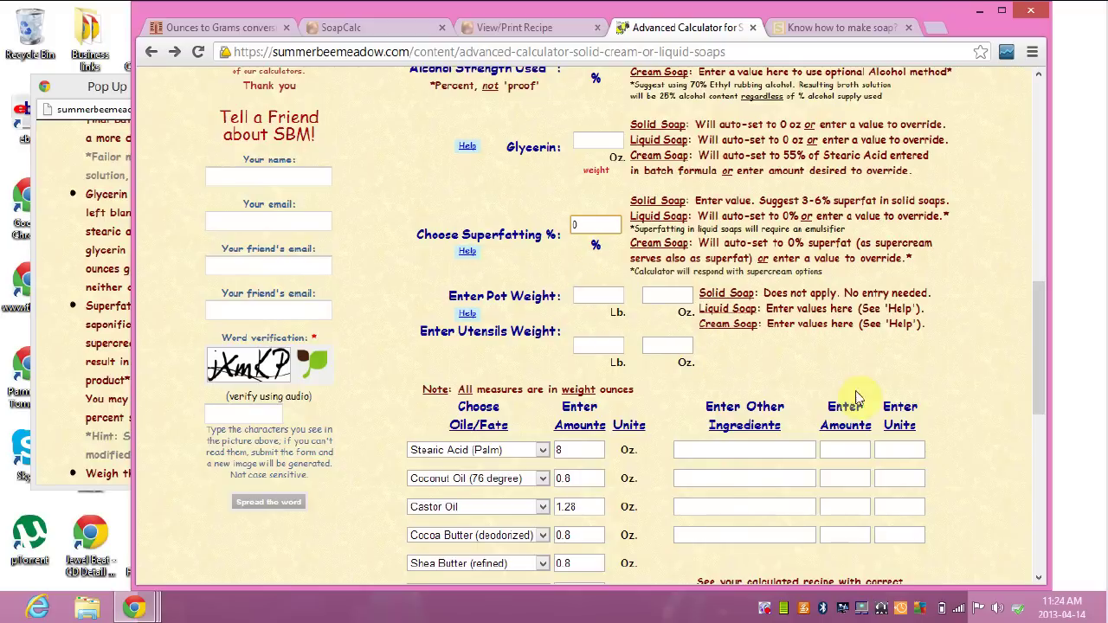
left_click(1038, 577)
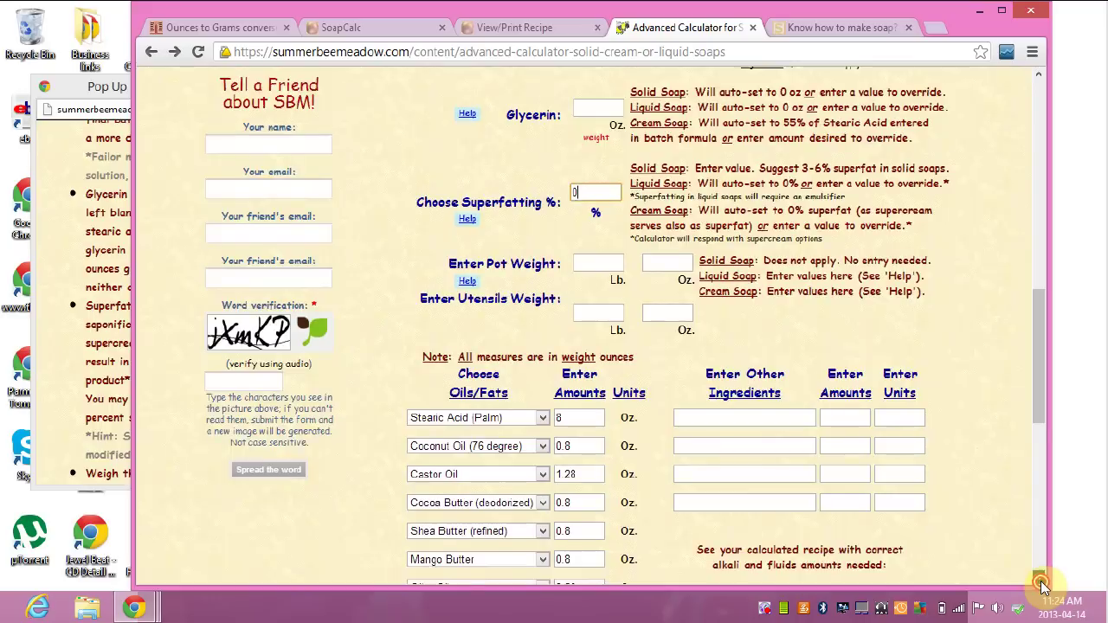
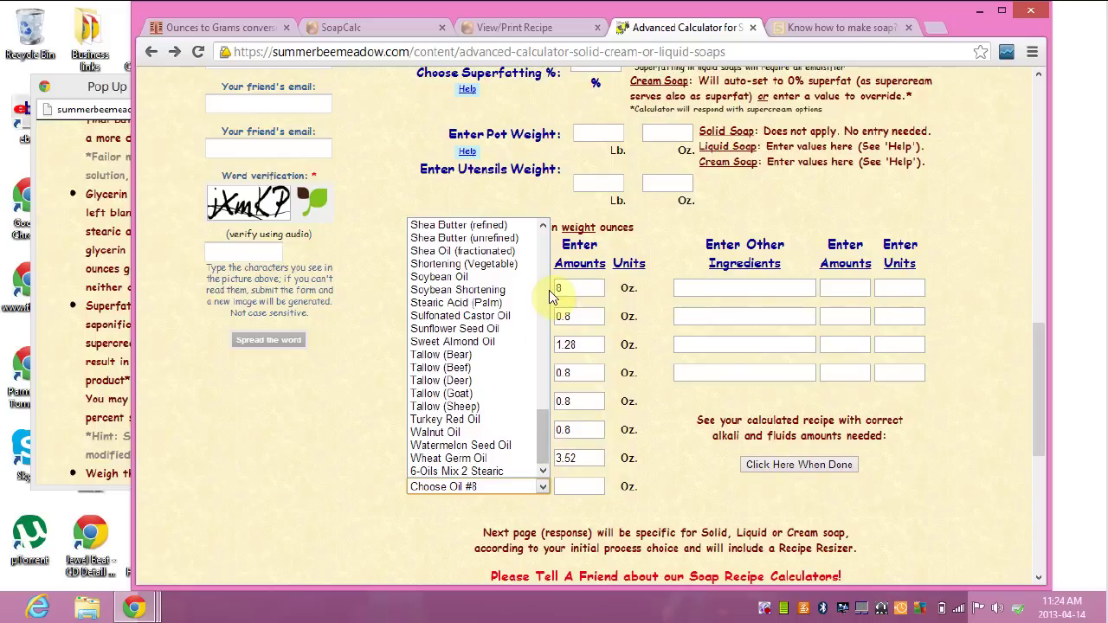
left_click(540, 251)
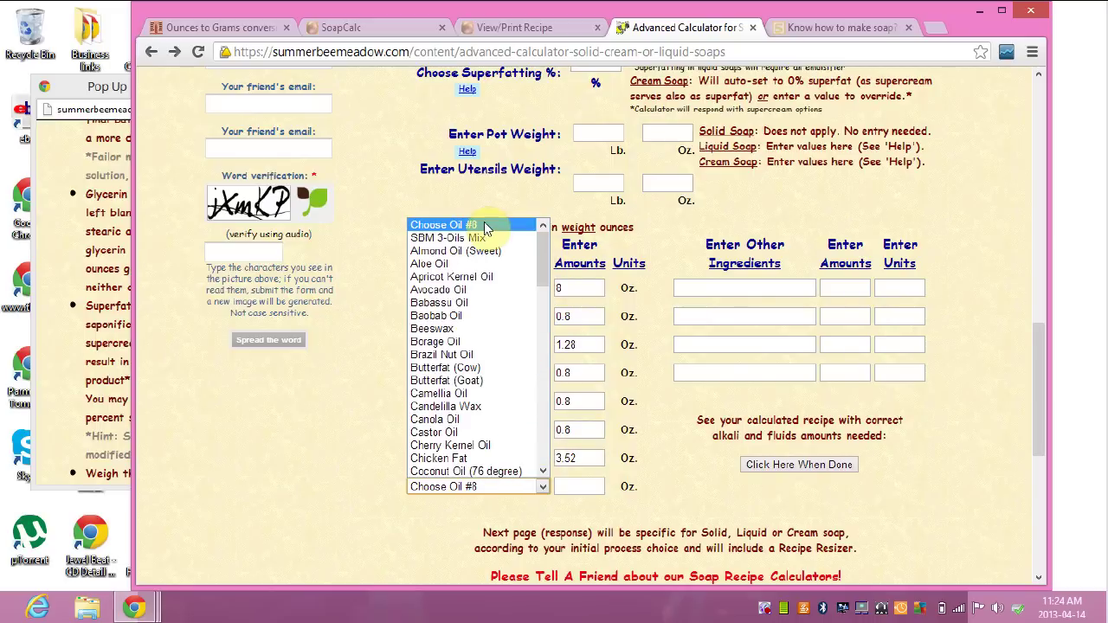
left_click(485, 226)
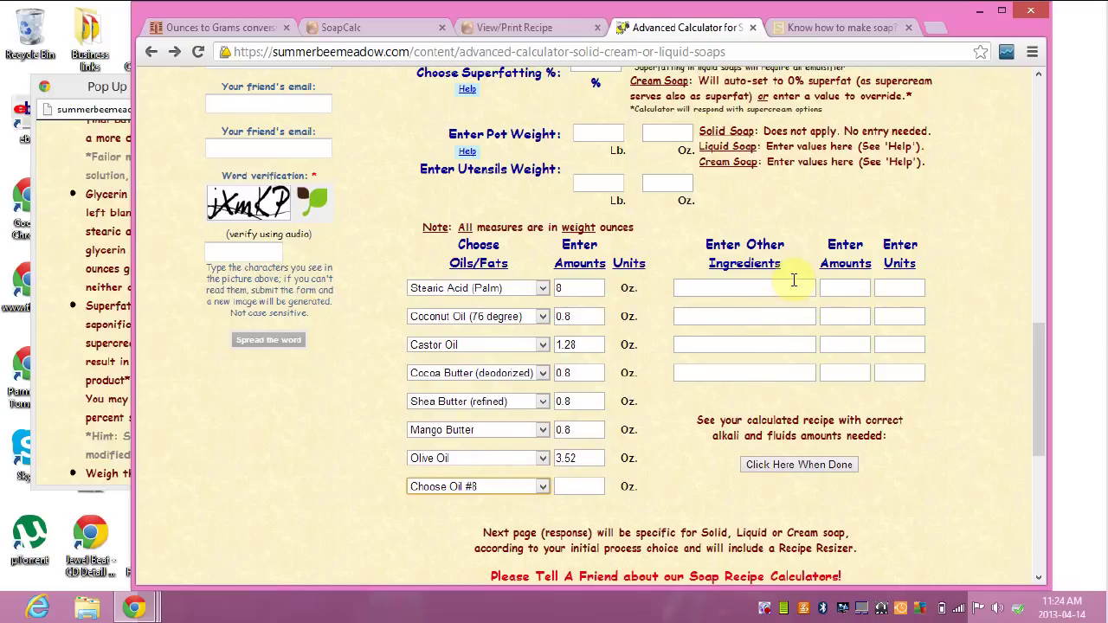
Go through the four other-ingredient entries beside the oils list without filling them in
left_click(752, 285)
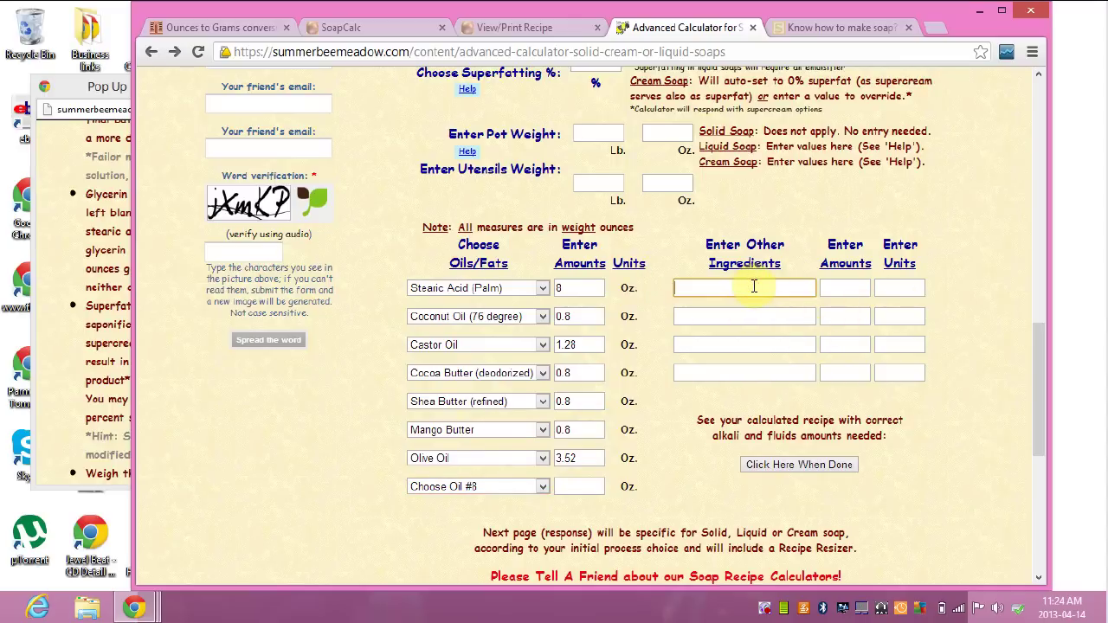
left_click(754, 317)
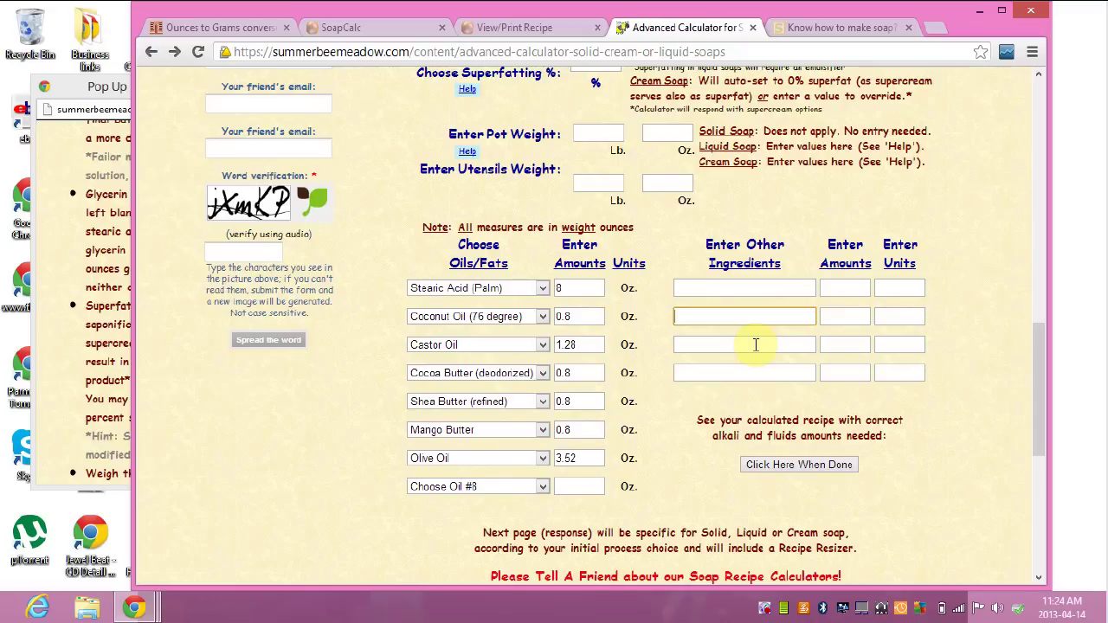
left_click(756, 345)
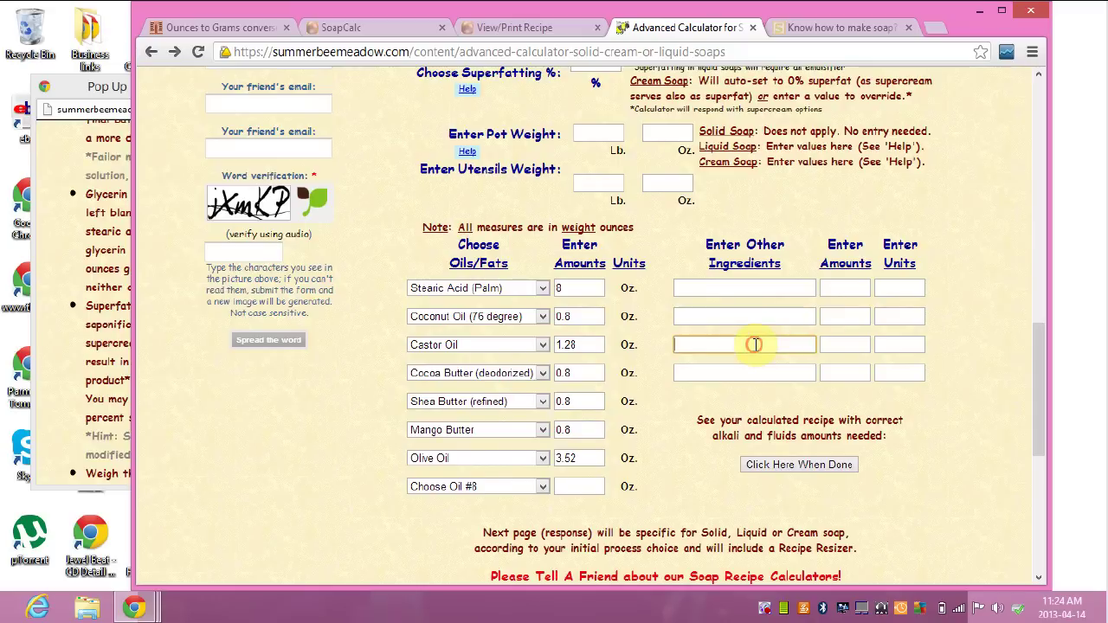
left_click(755, 374)
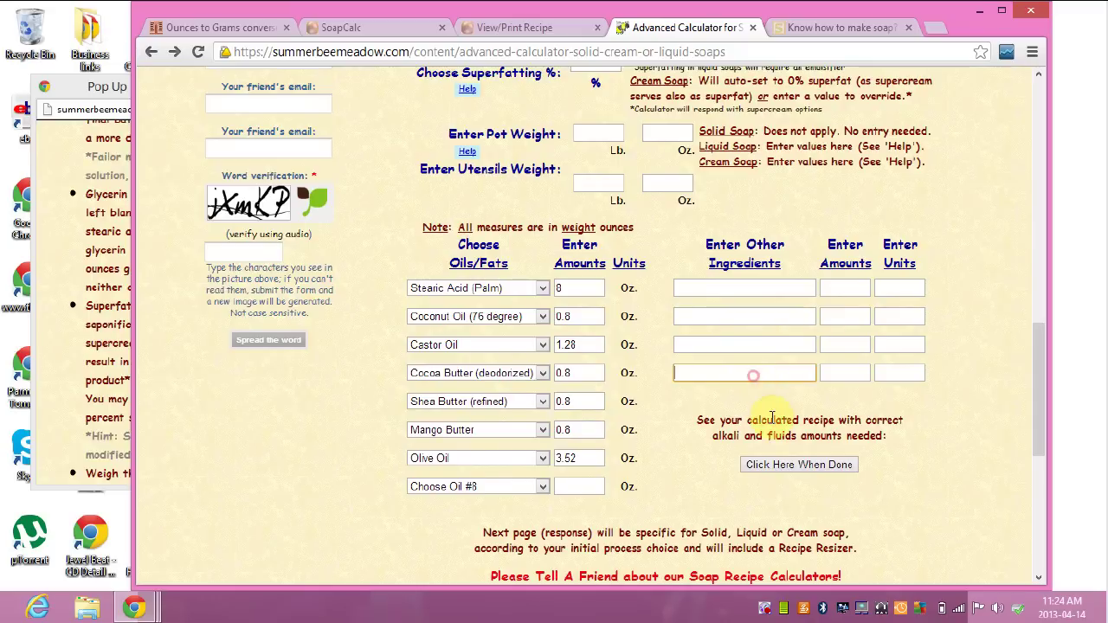
Calculate the cream soap recipe from the entered oils and bring the start of the results into view
left_click(781, 468)
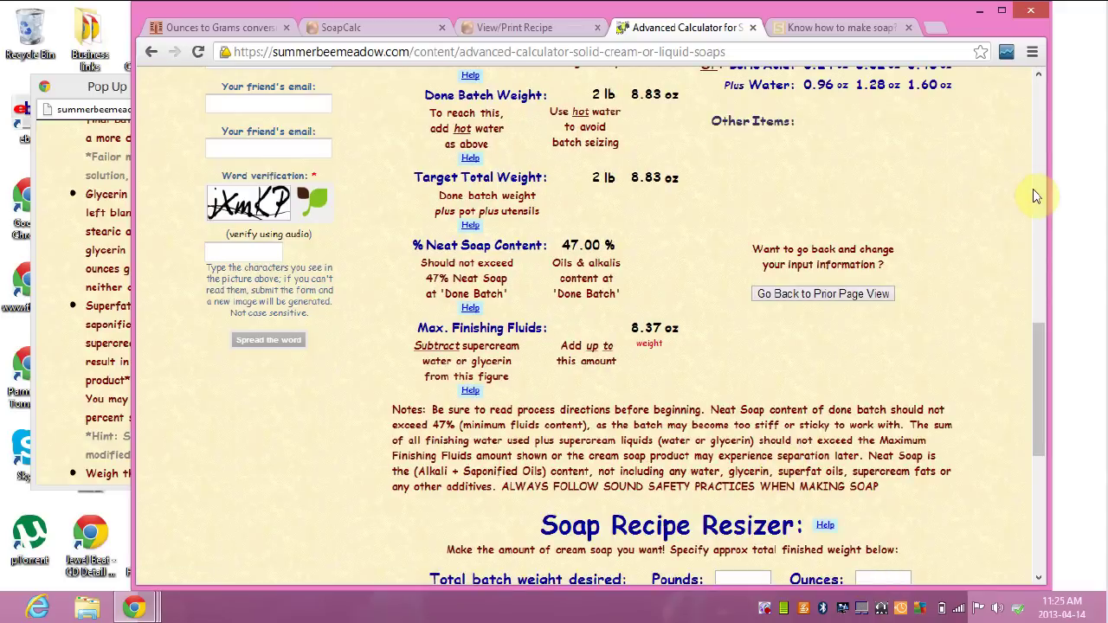
left_click(151, 52)
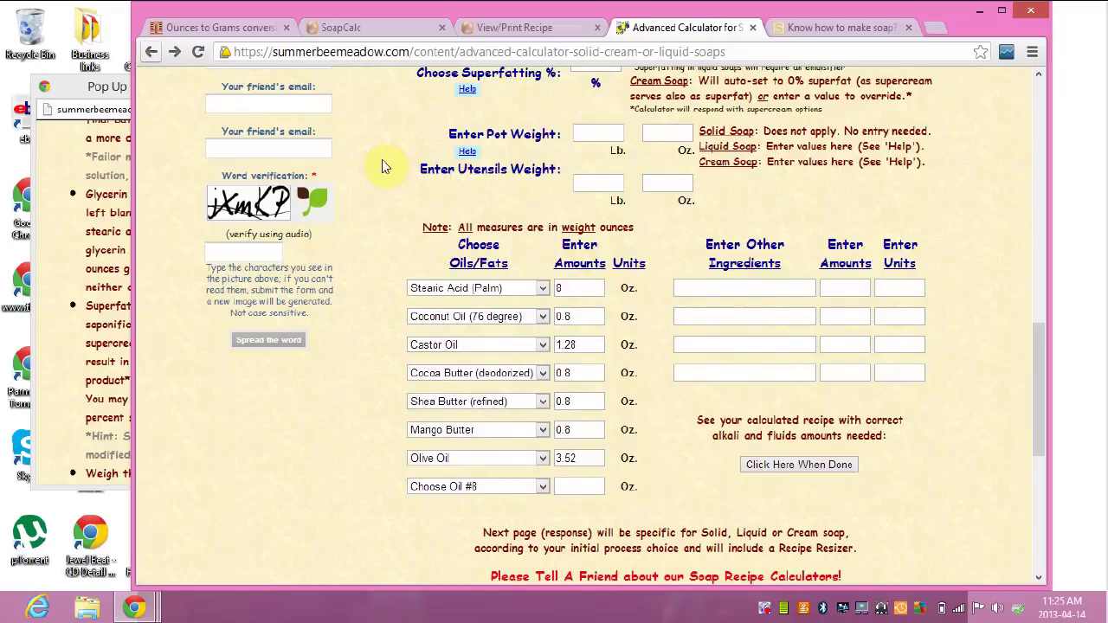
left_click(824, 466)
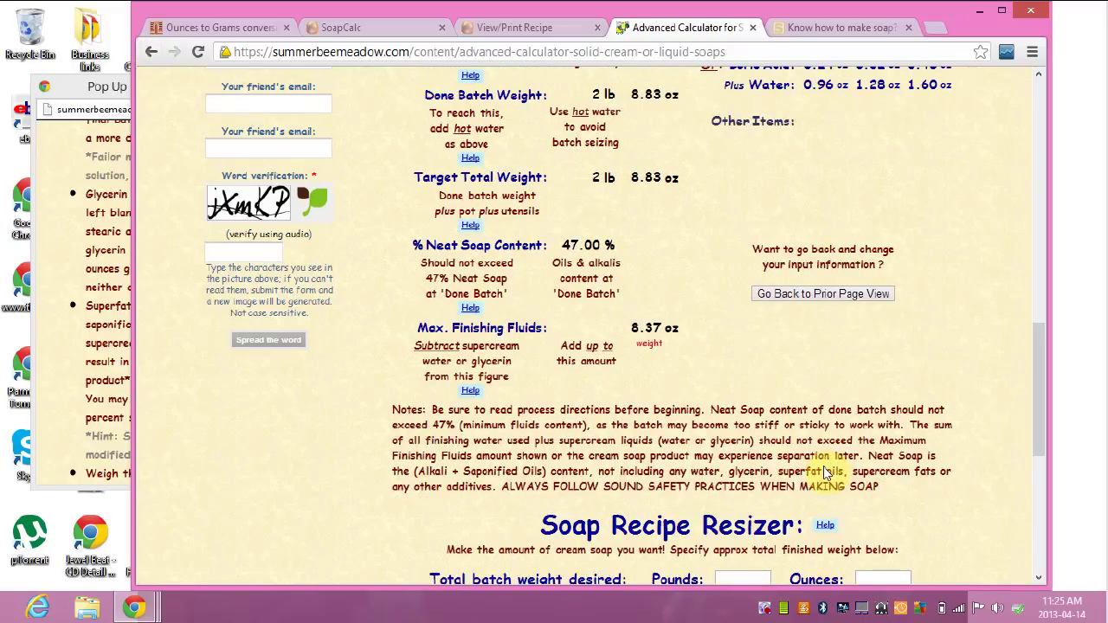
left_click(1041, 74)
left_click(1040, 74)
left_click(1041, 74)
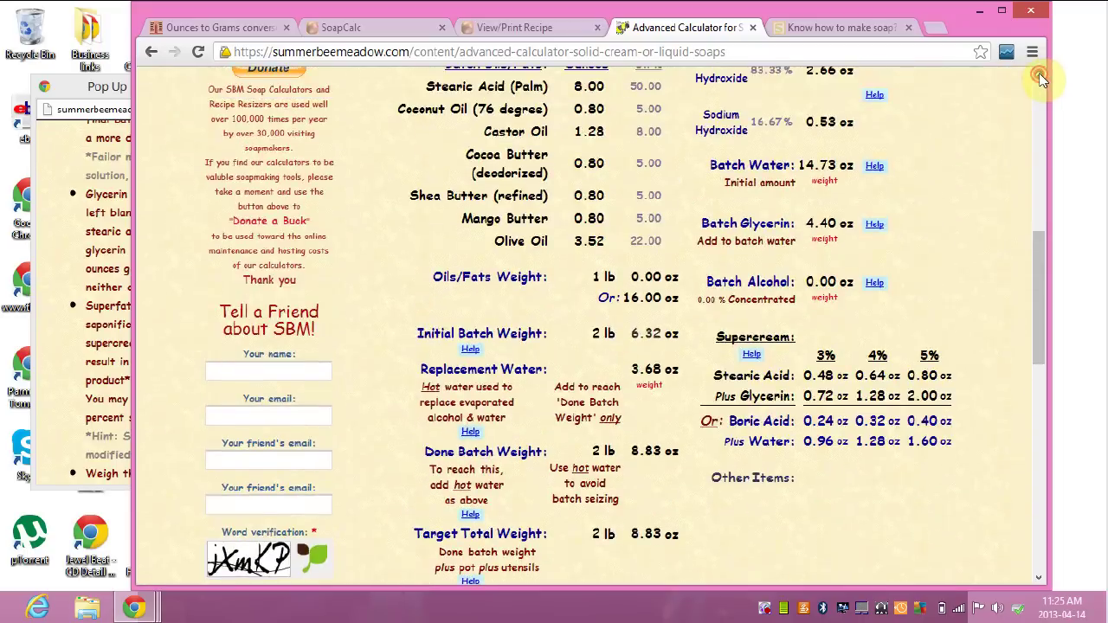
left_click(1040, 74)
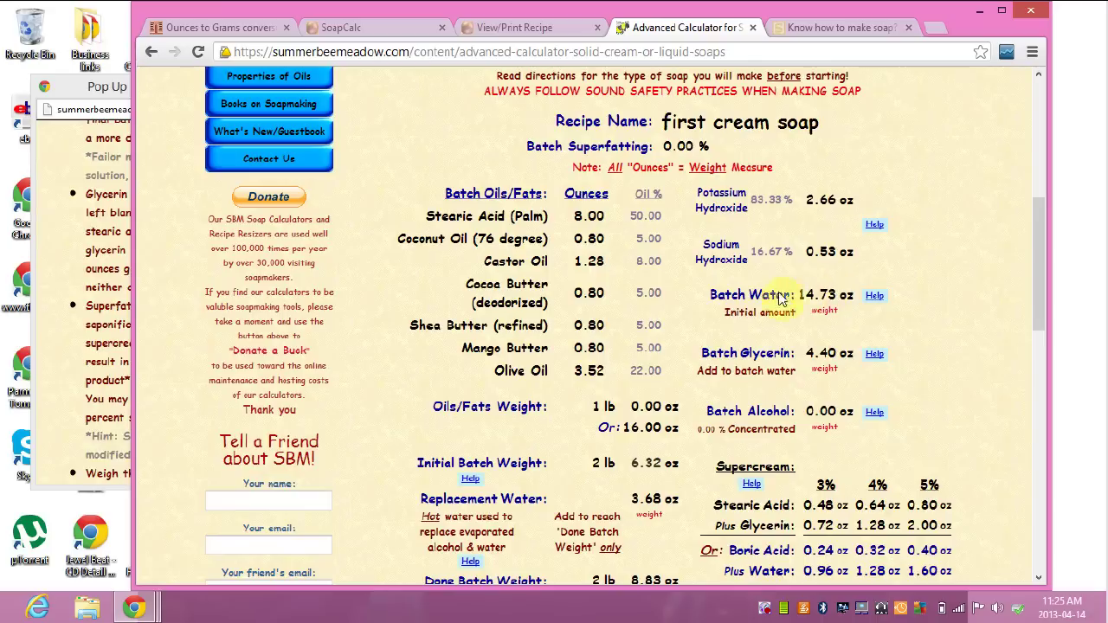
Examine the batch water, potassium hydroxide, sodium hydroxide and batch glycerin amounts in the calculated recipe
left_click_drag(727, 311, 799, 314)
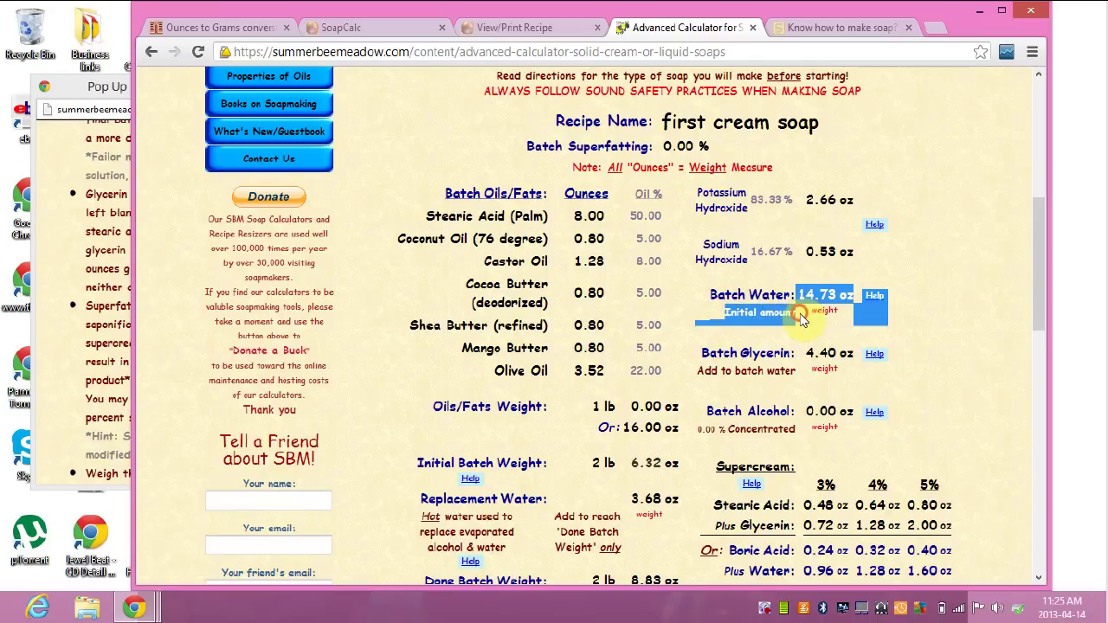
left_click(796, 310)
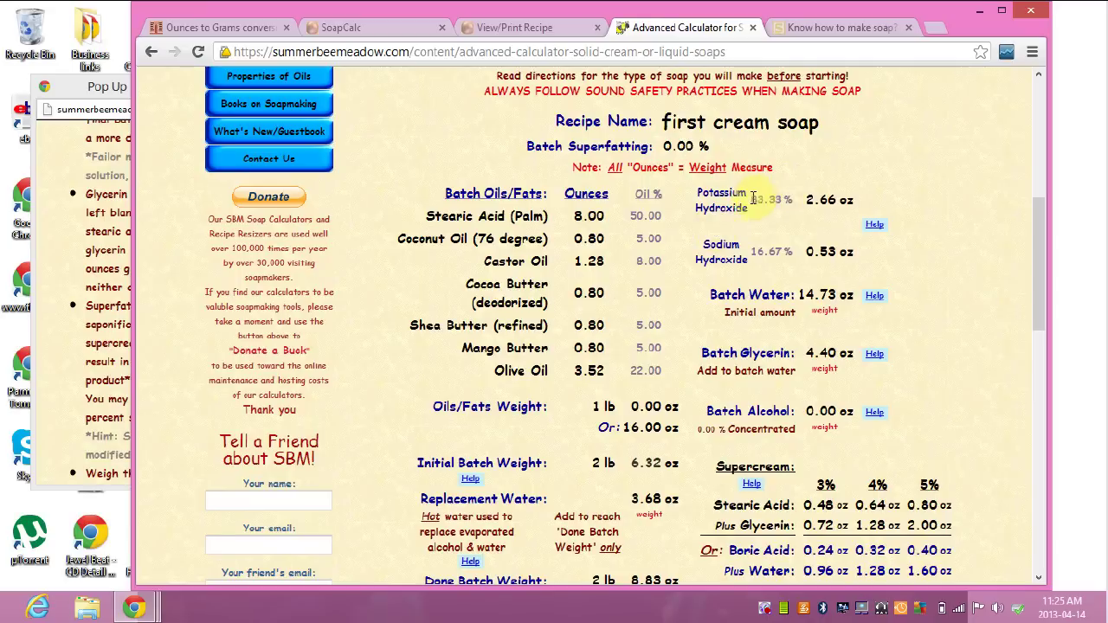
left_click_drag(808, 199, 861, 201)
left_click(861, 203)
left_click_drag(805, 251, 857, 254)
left_click(857, 254)
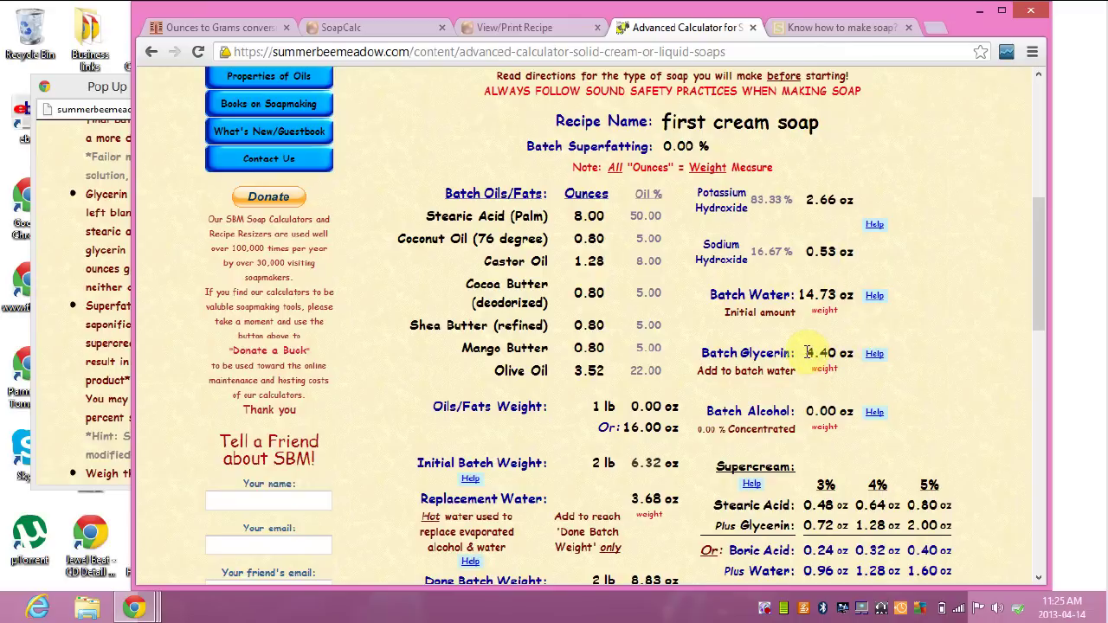
left_click_drag(699, 353, 857, 368)
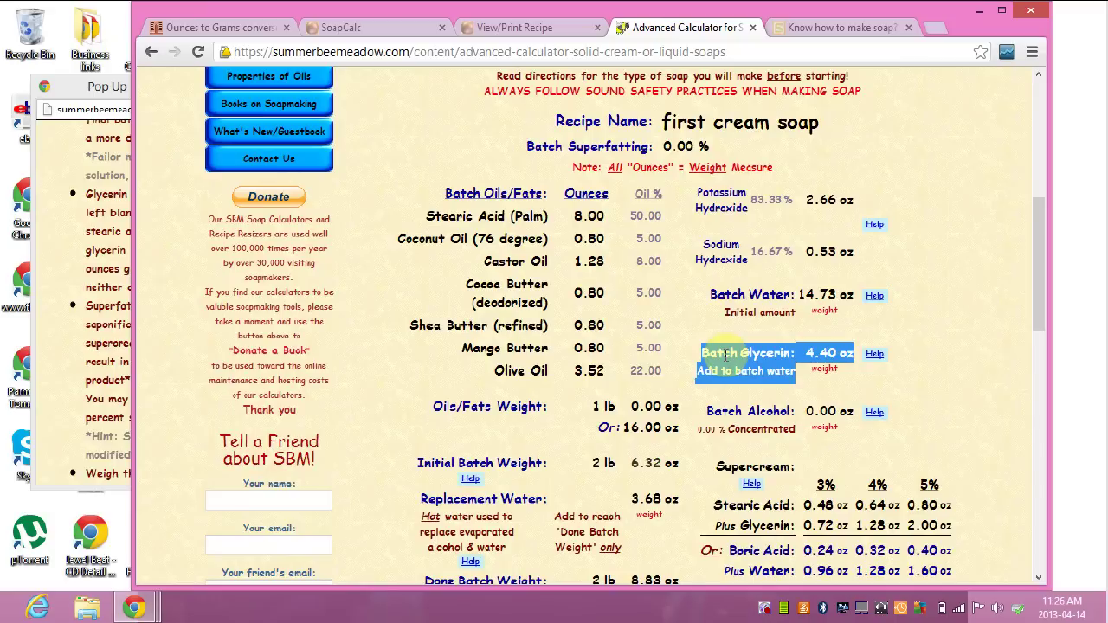
left_click(759, 352)
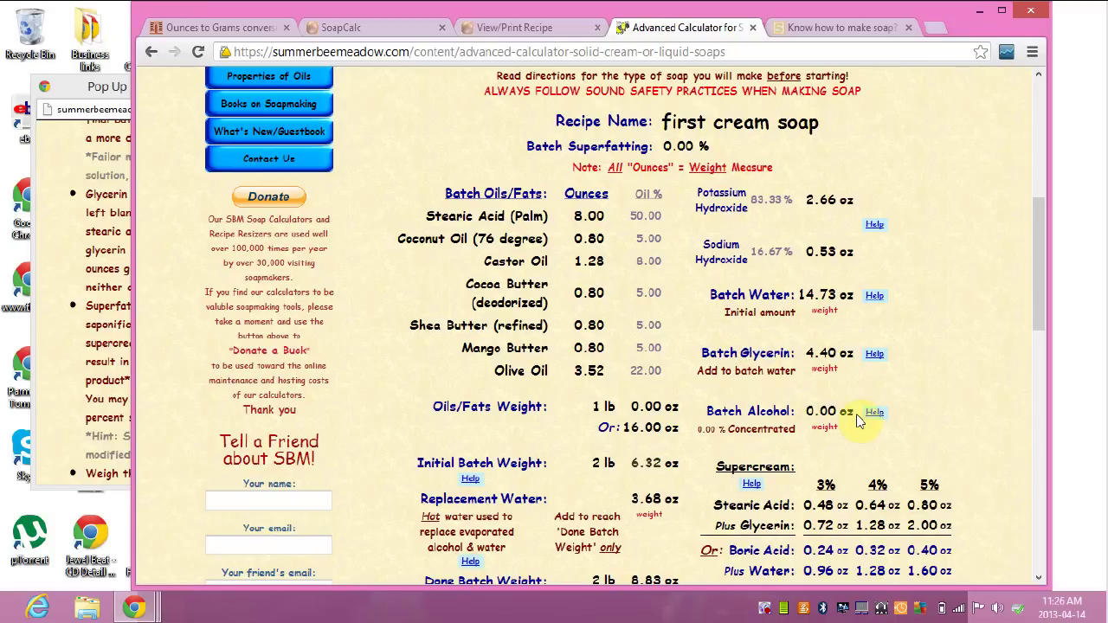
Review the initial batch weight and the replacement water amount in the calculated recipe
left_click(1039, 578)
left_click(1039, 580)
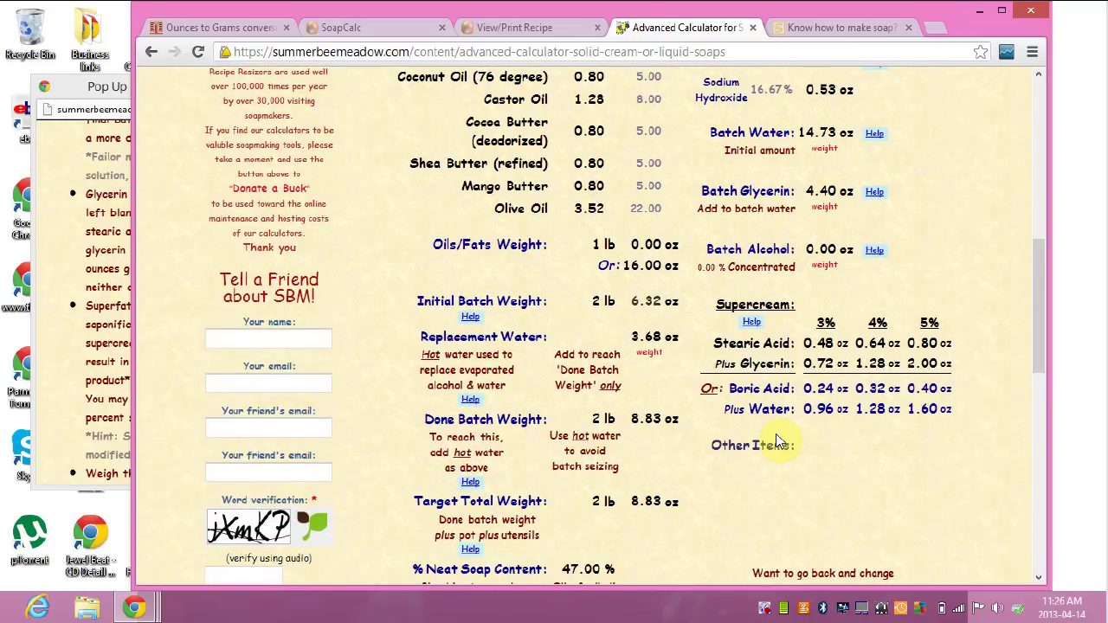
left_click_drag(592, 300, 672, 301)
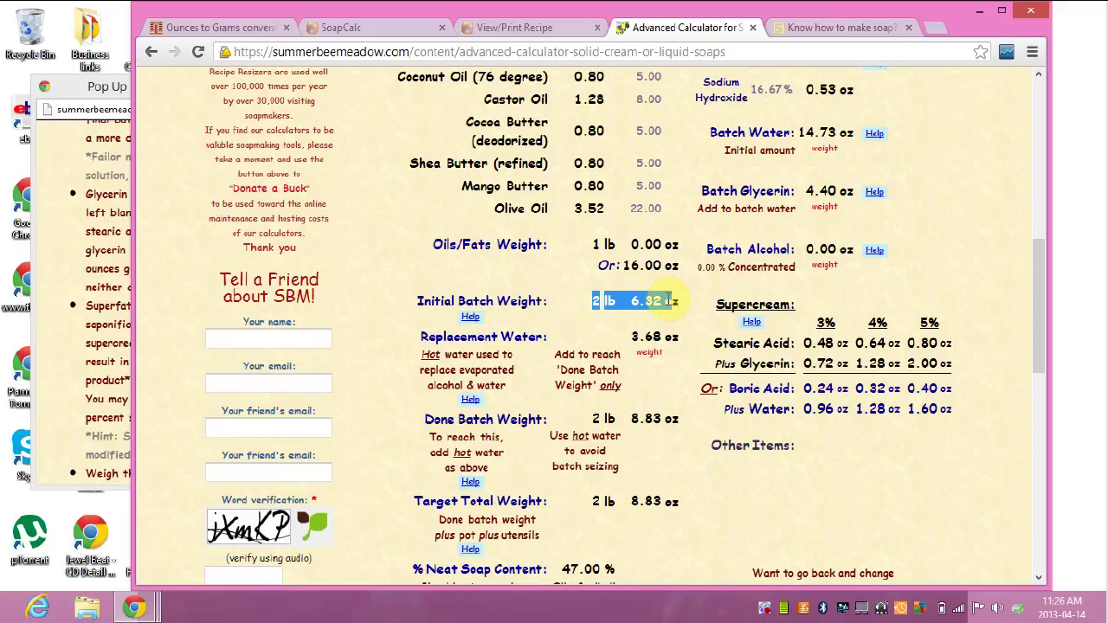
left_click(634, 334)
left_click_drag(633, 336, 672, 339)
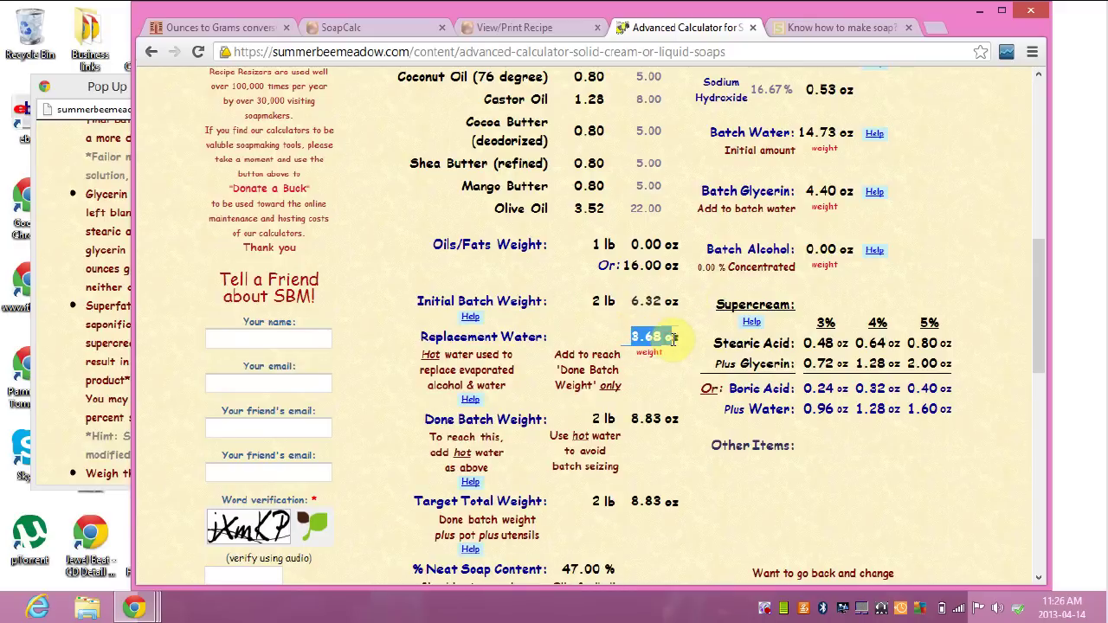
left_click(671, 337)
left_click(633, 335)
left_click_drag(644, 334, 681, 340)
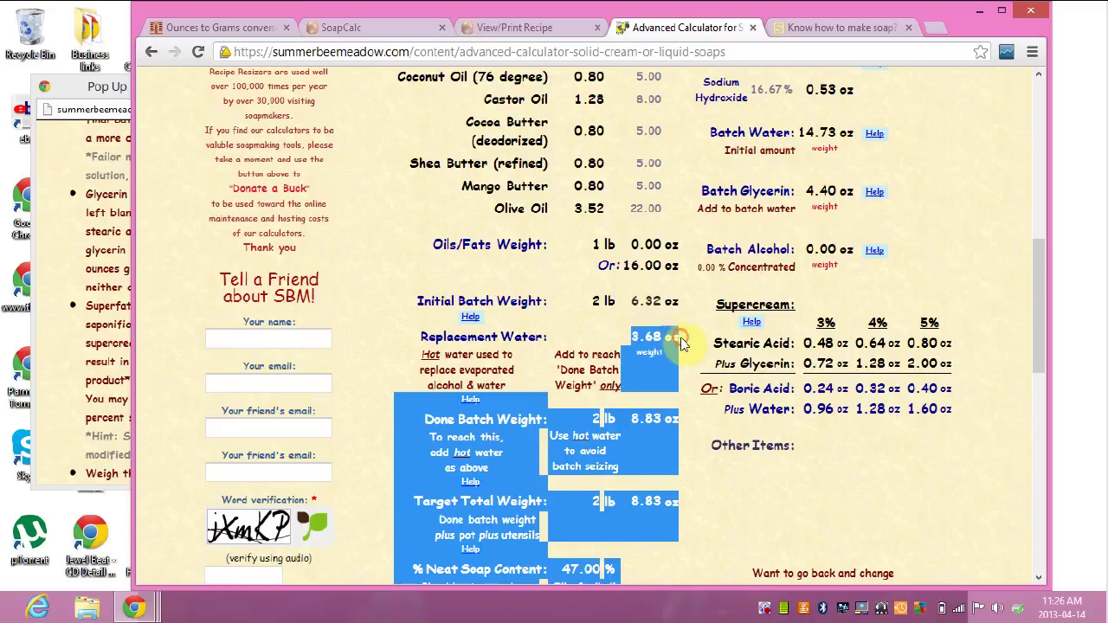
left_click(681, 343)
left_click_drag(631, 336, 672, 337)
left_click(659, 338)
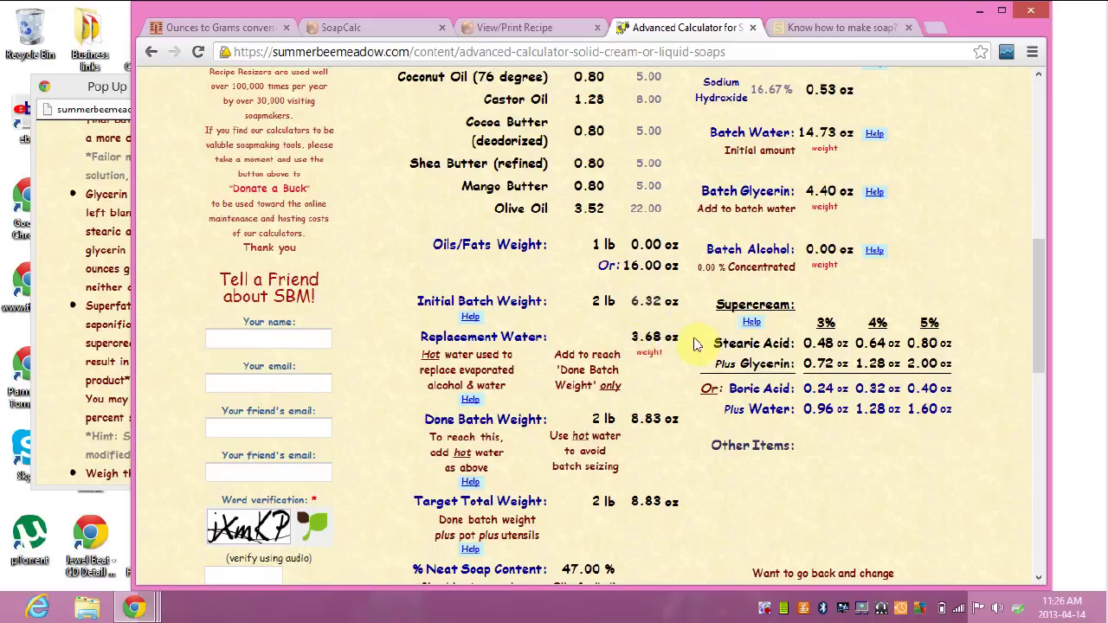
Examine the done batch weight and its note on using hot water
left_click(591, 418)
left_click_drag(591, 418, 674, 418)
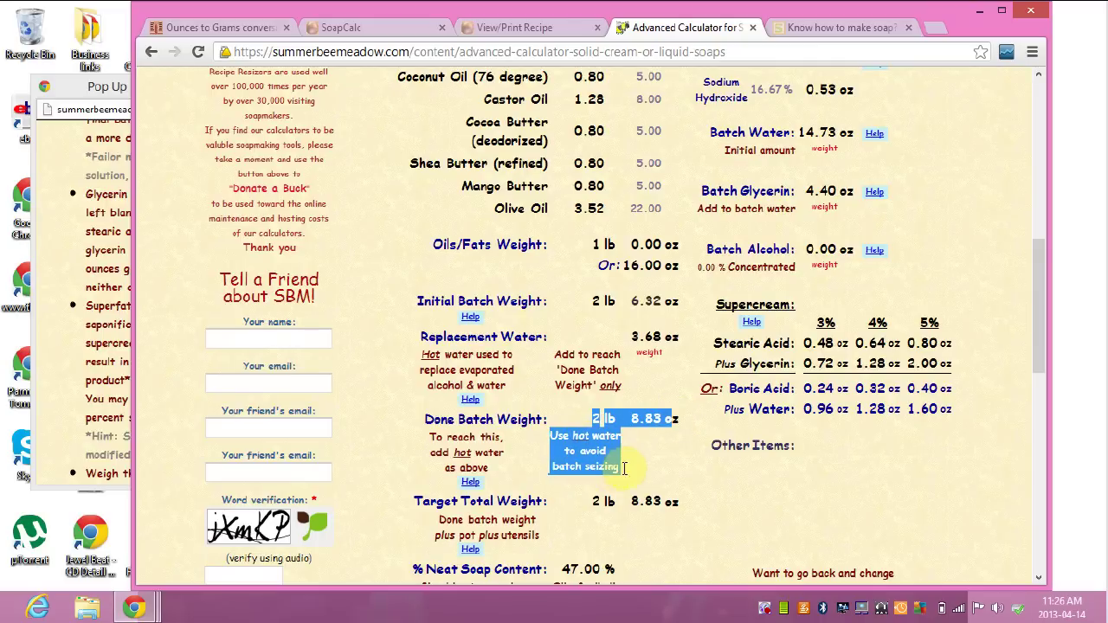
left_click(653, 474)
triple_click(654, 474)
left_click(653, 472)
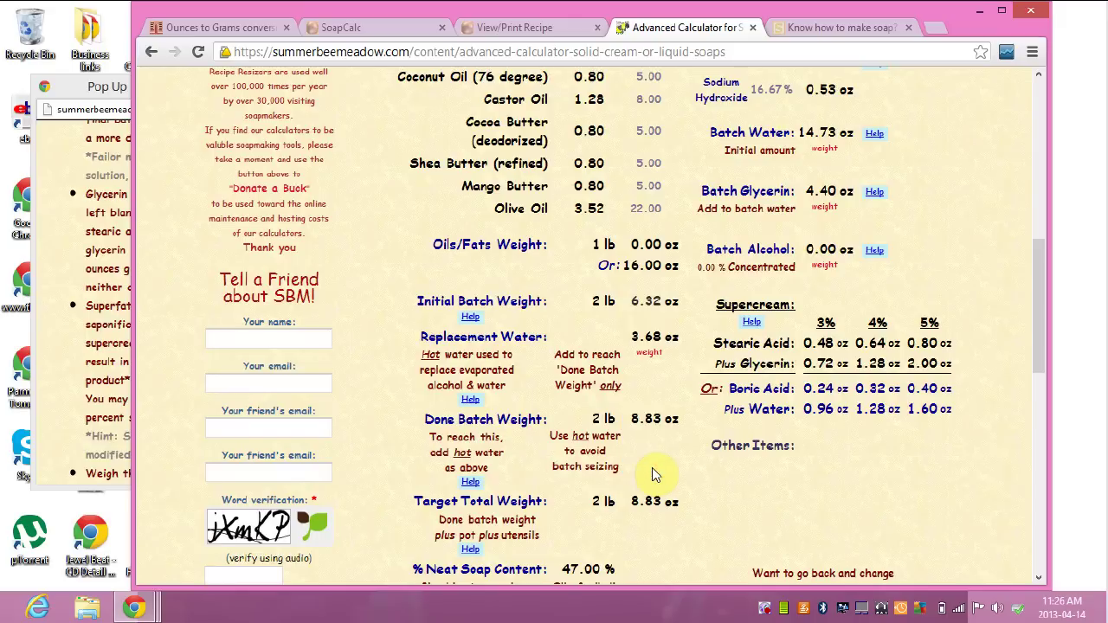
Review the target total weight, neat soap content and maximum finishing fluids in the results
left_click(1039, 578)
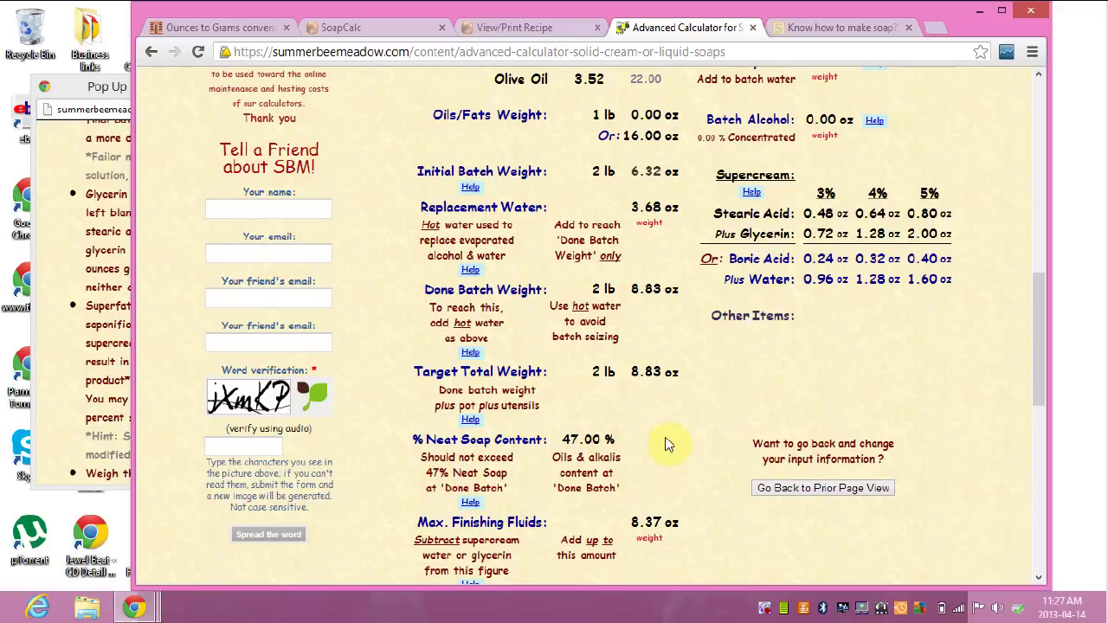
left_click(1038, 578)
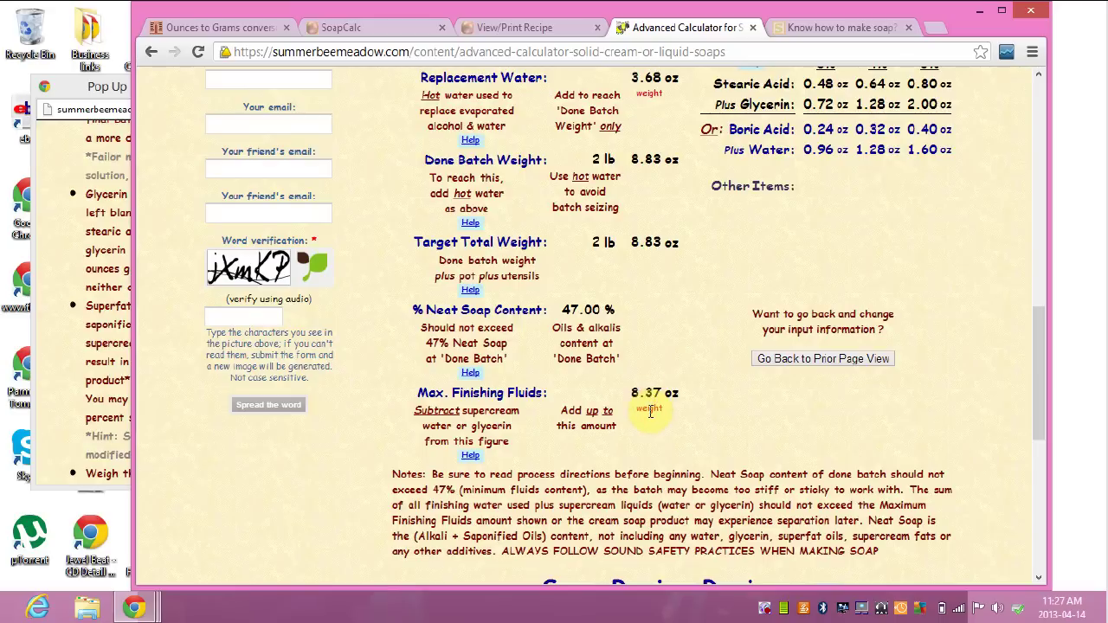
left_click_drag(631, 397, 679, 394)
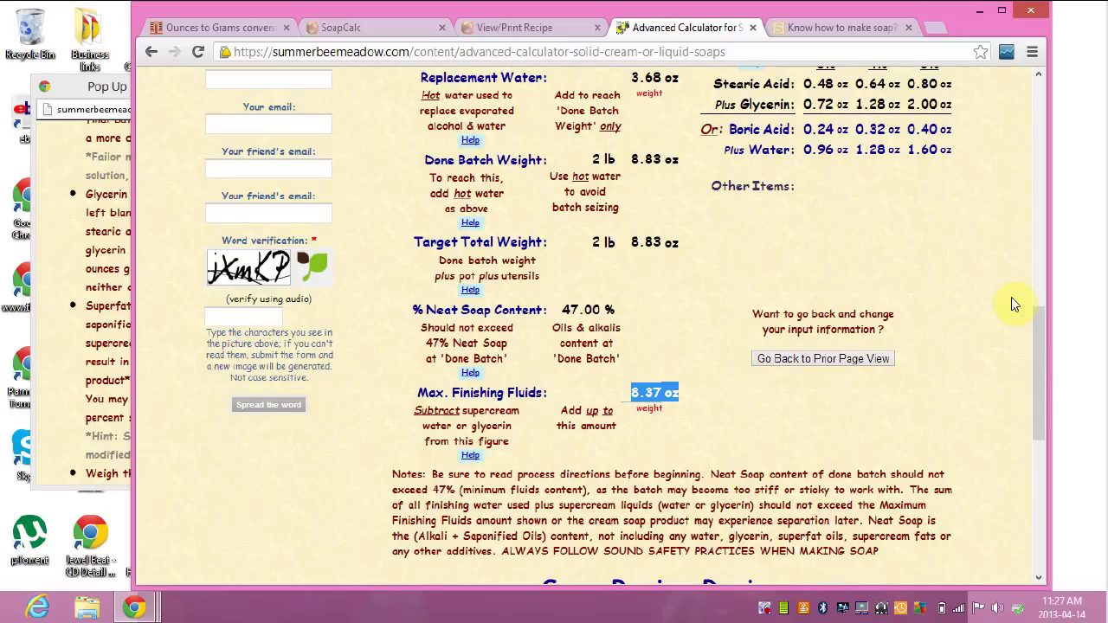
Examine the supercream table's stearic acid, glycerin, boric acid and water amounts for 3%, 4% and 5%
left_click(1039, 136)
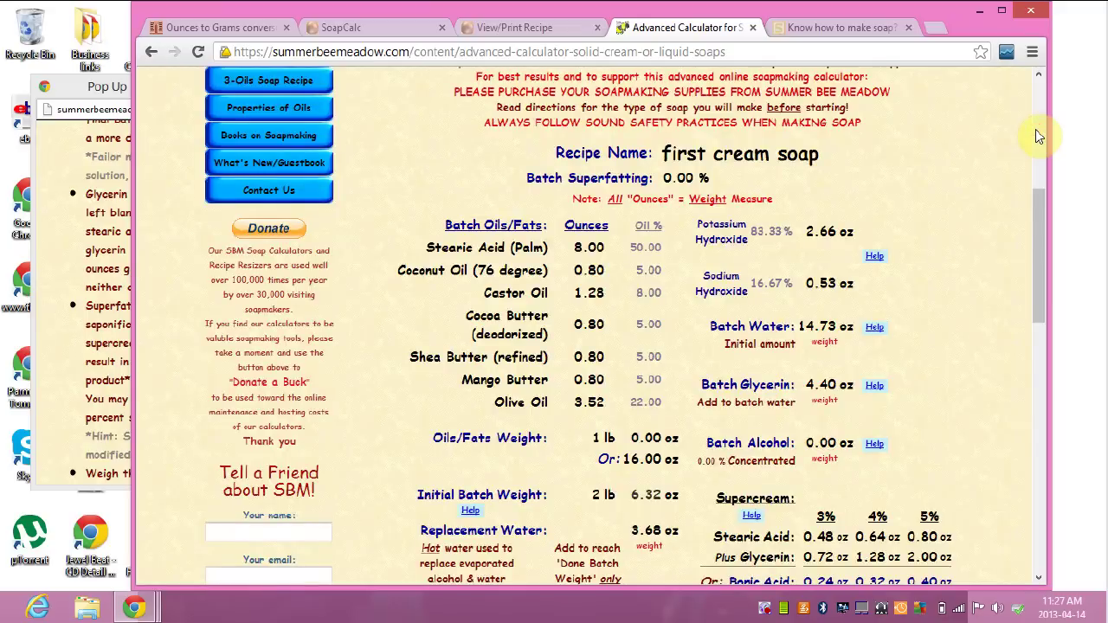
left_click(1038, 392)
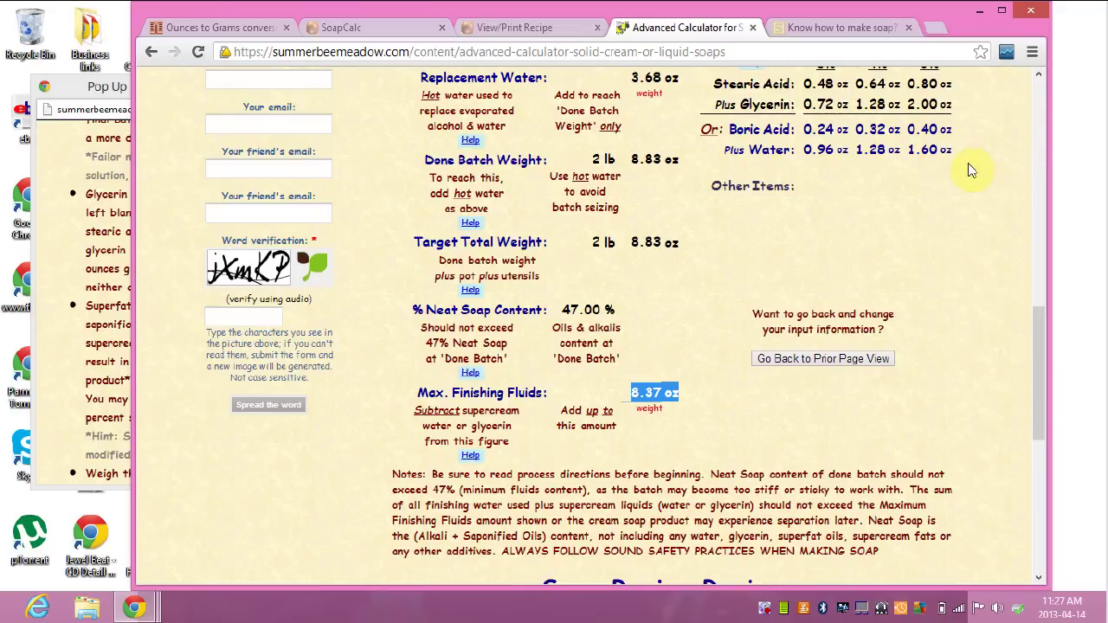
scroll(1039, 80, "up", 2)
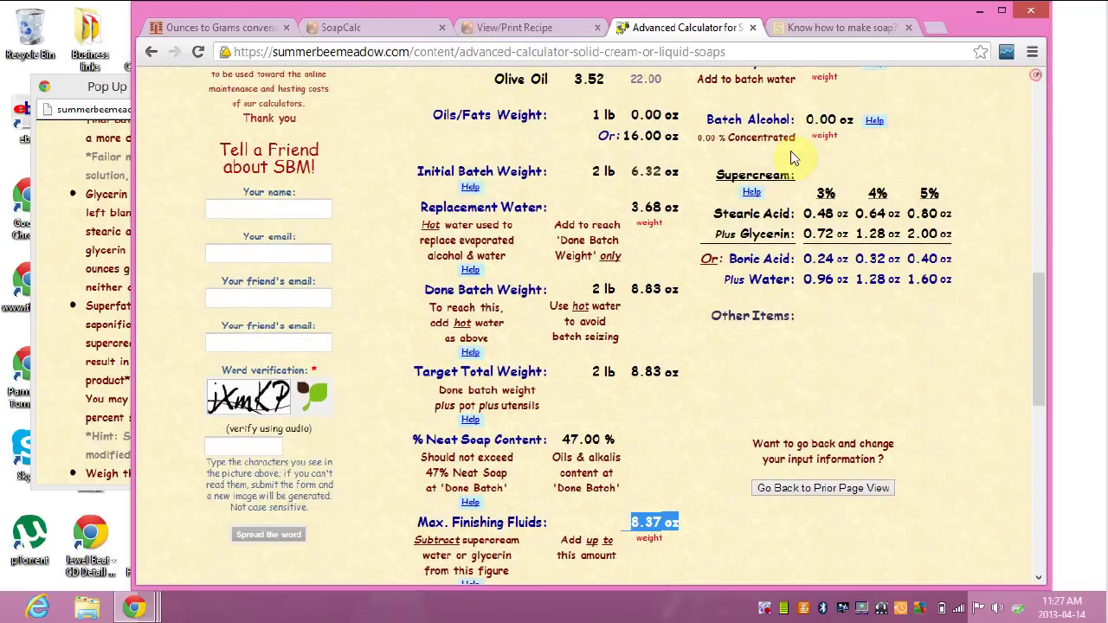
left_click_drag(715, 187, 960, 287)
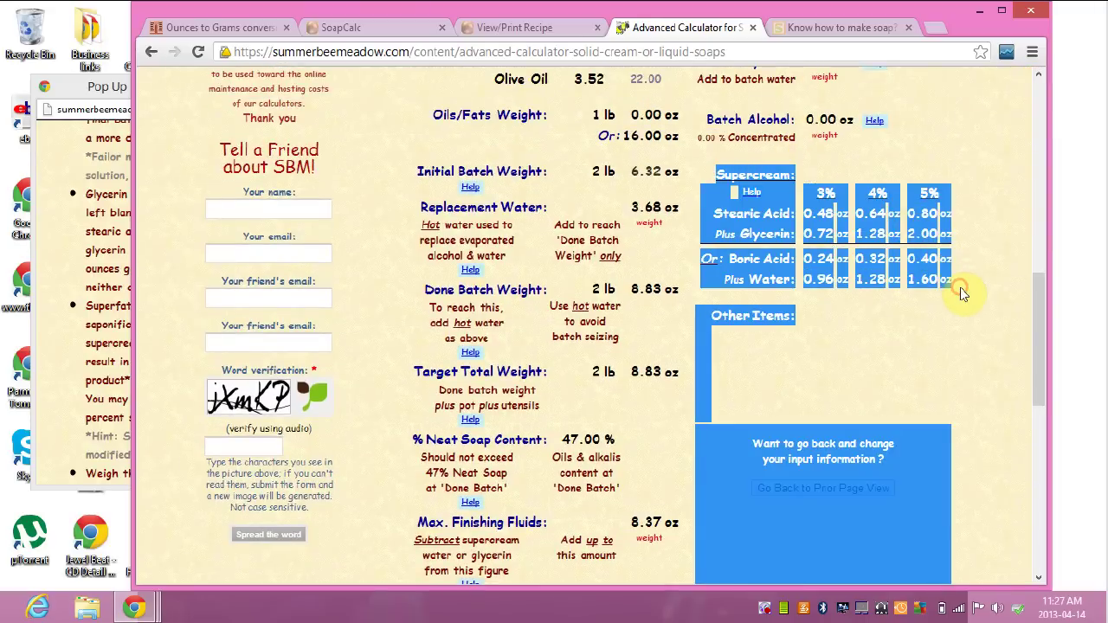
left_click_drag(742, 228, 970, 268)
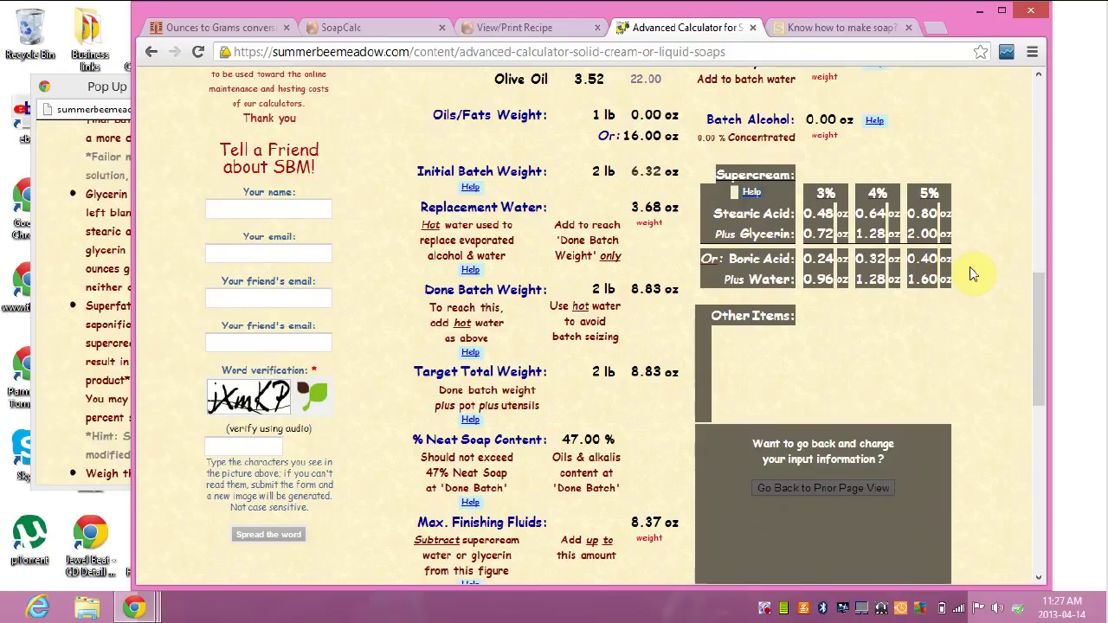
Examine the stearic acid and glycerin amounts in the 3% column of the supercream table
left_click(917, 309)
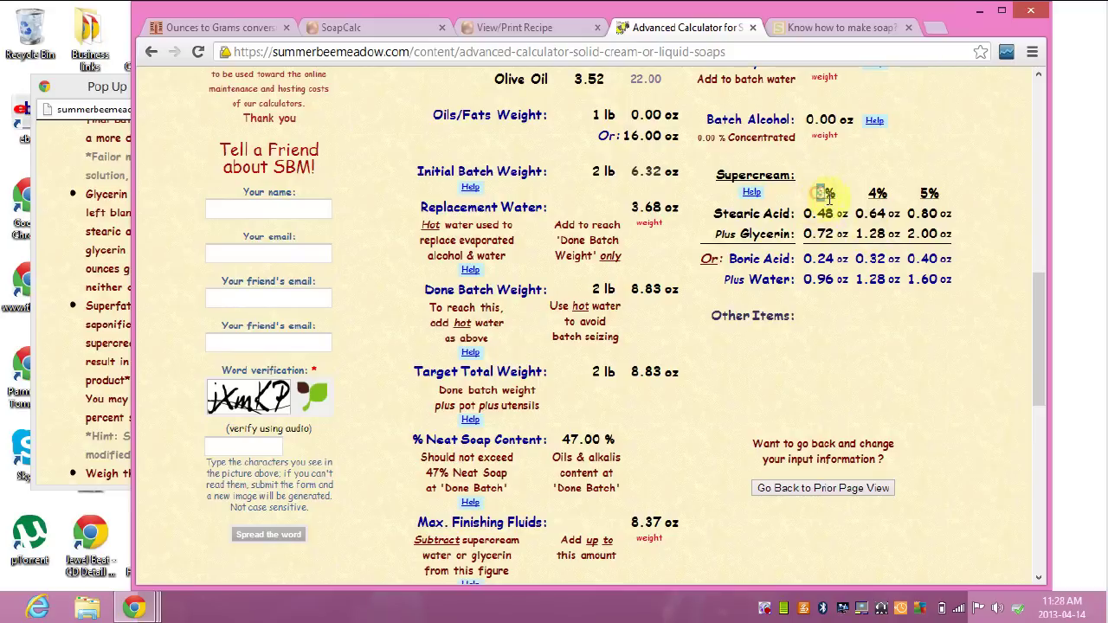
left_click_drag(821, 191, 836, 212)
left_click(805, 214)
left_click_drag(805, 213, 865, 220)
left_click(835, 225)
Examine the Soap Recipe Resizer's pounds and ounces fields for the total batch weight desired
left_click(1042, 494)
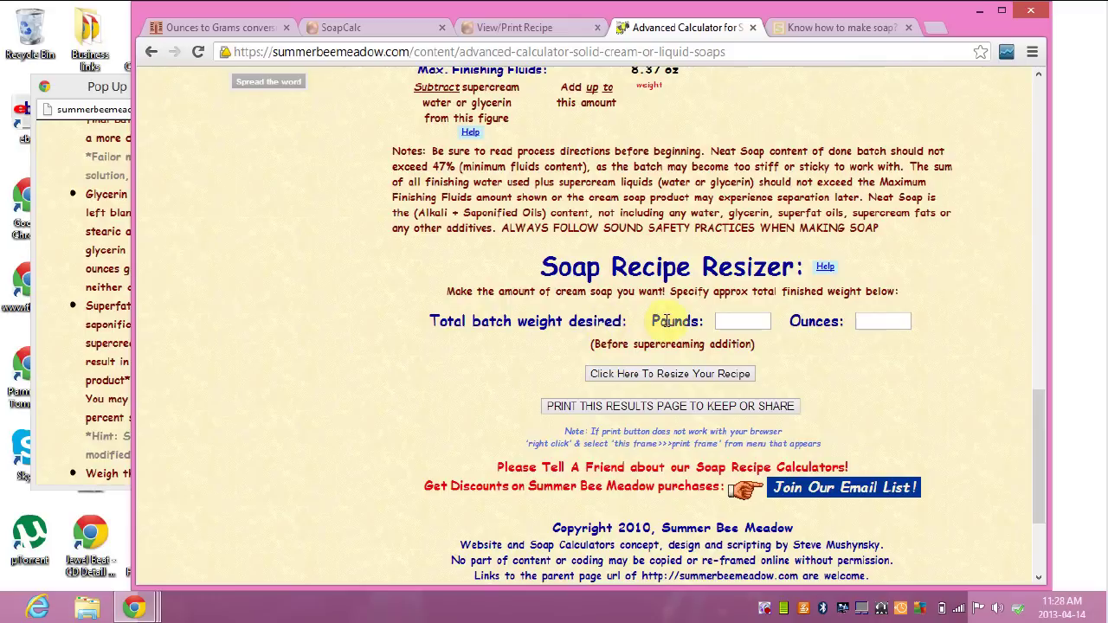
left_click(724, 321)
left_click(1039, 111)
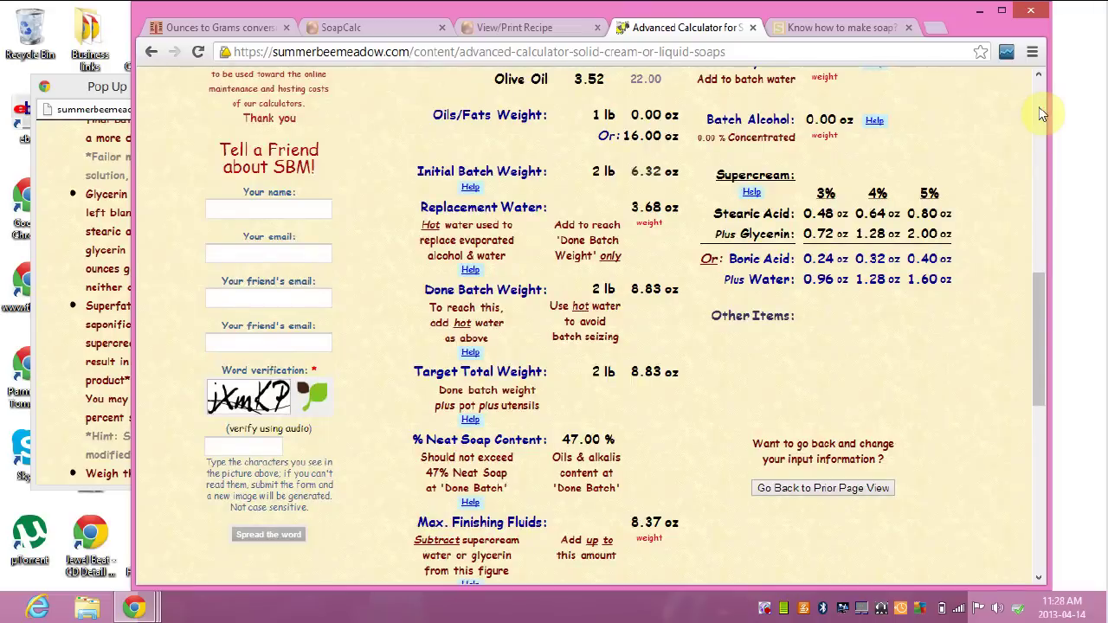
Review the calculated recipe again, from the oils, alkalis and fluids through the initial batch weight and replacement water
left_click(1039, 111)
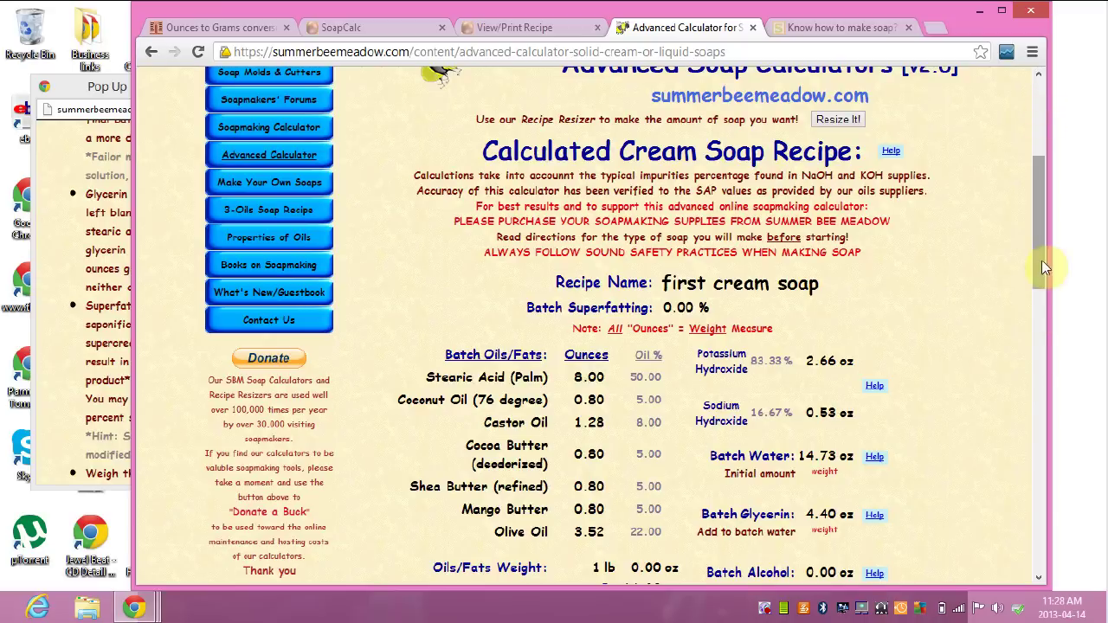
left_click(1039, 580)
left_click(1039, 580)
left_click(1039, 580)
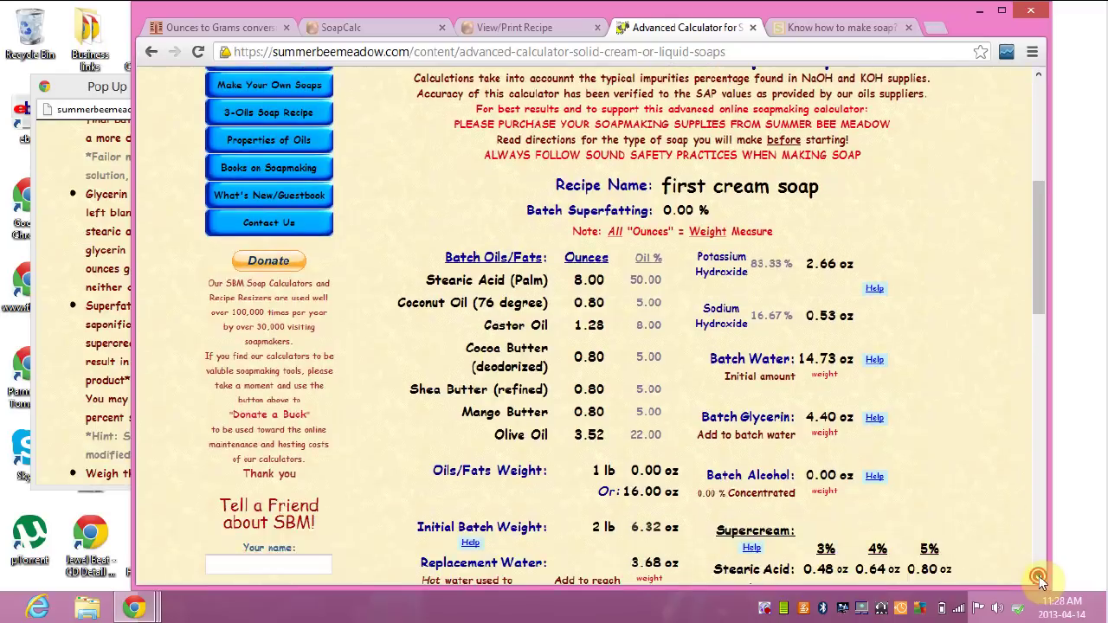
scroll(1039, 580, "down", 4)
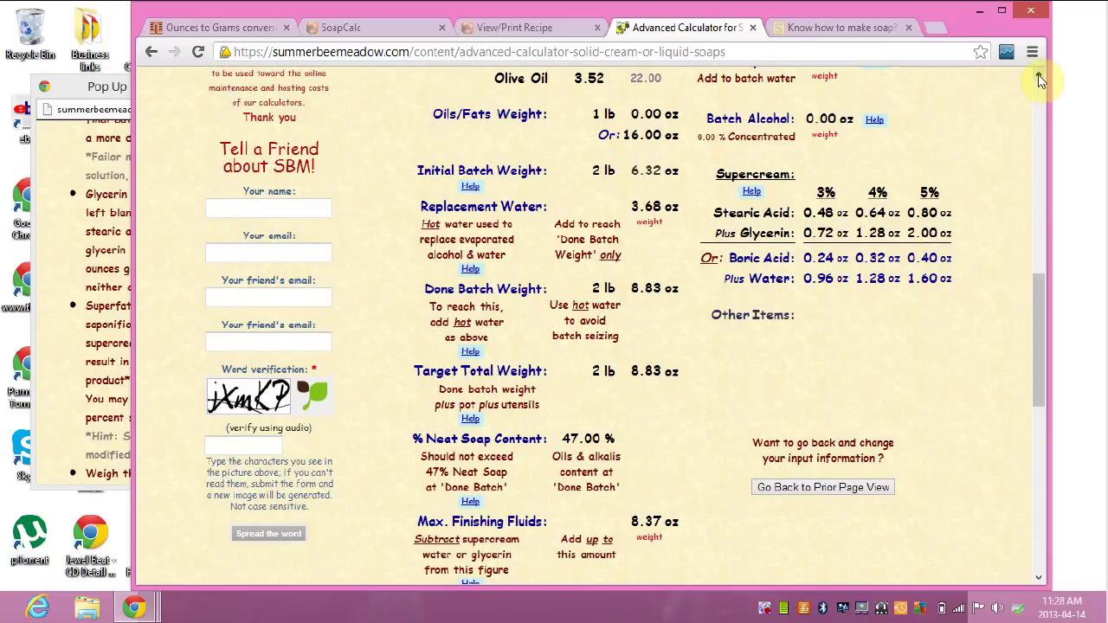
scroll(1038, 76, "up", 4)
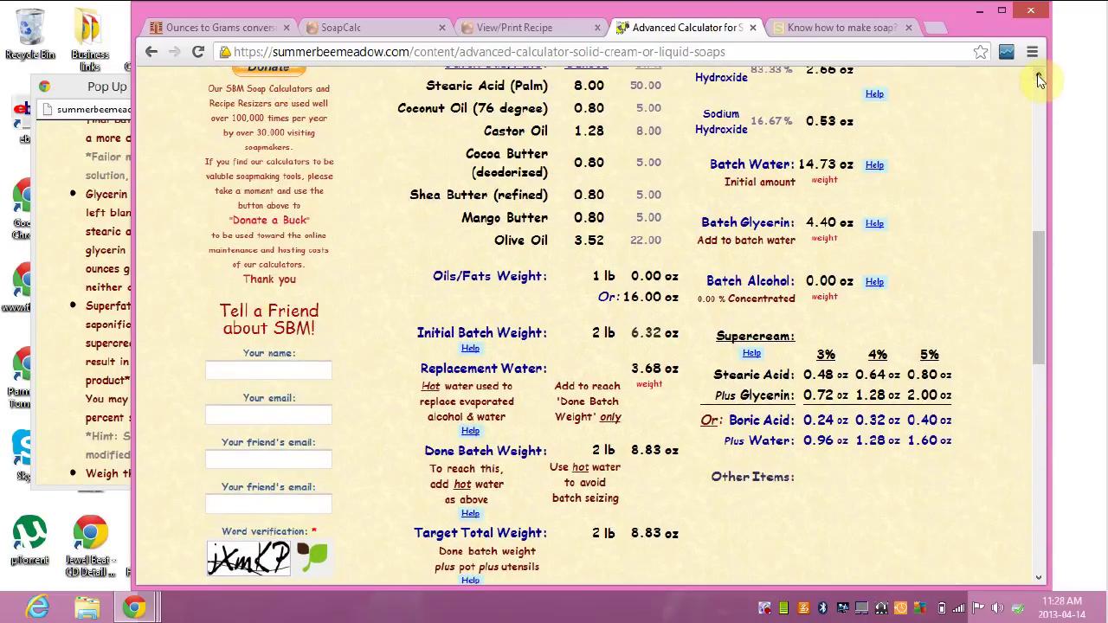
mouse_move(1106, 3)
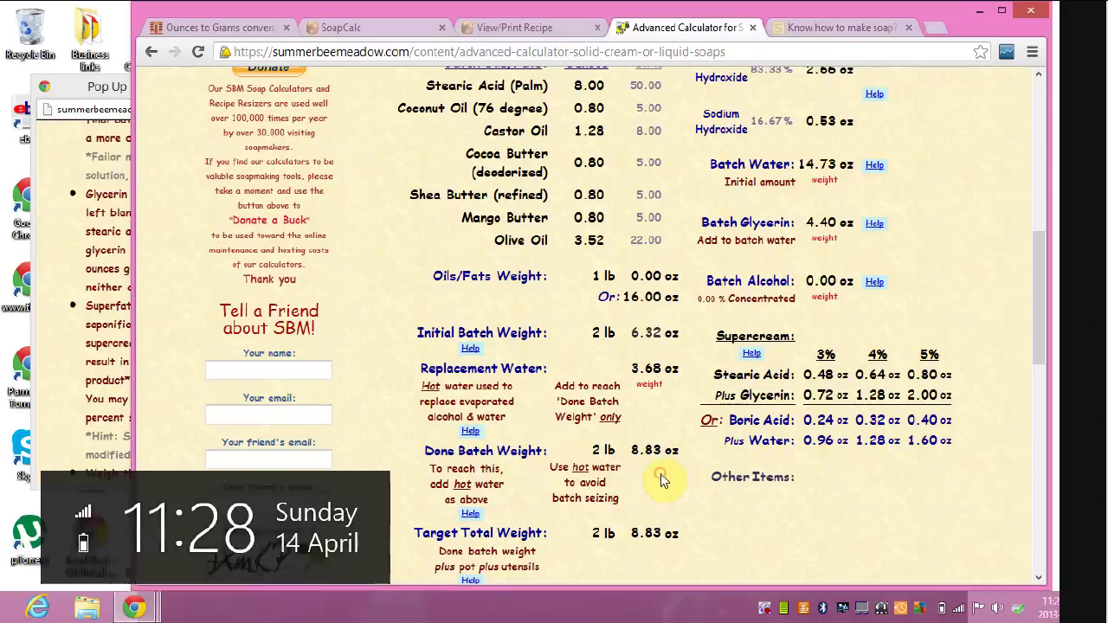
left_click(944, 173)
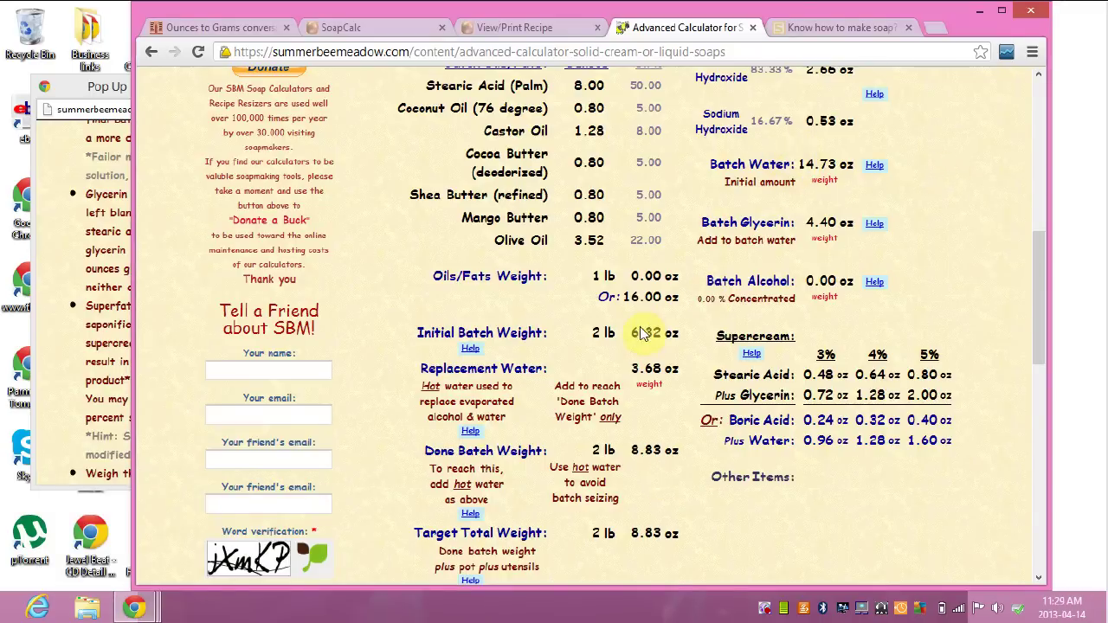
left_click(653, 403)
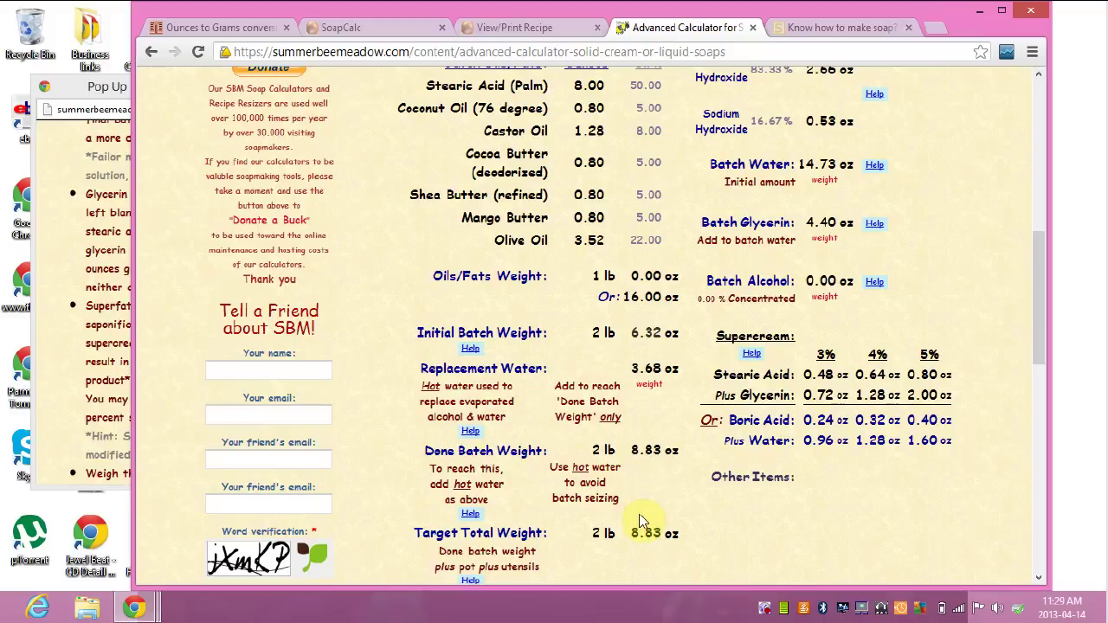
Highlight the target total weight in the calculated recipe to examine it, and clear the selection
left_click_drag(594, 533, 683, 536)
left_click(684, 537)
left_click(705, 539)
View the cream soap explanation in the Calculated Cream Soap Recipe help and close the help window
left_click(1036, 78)
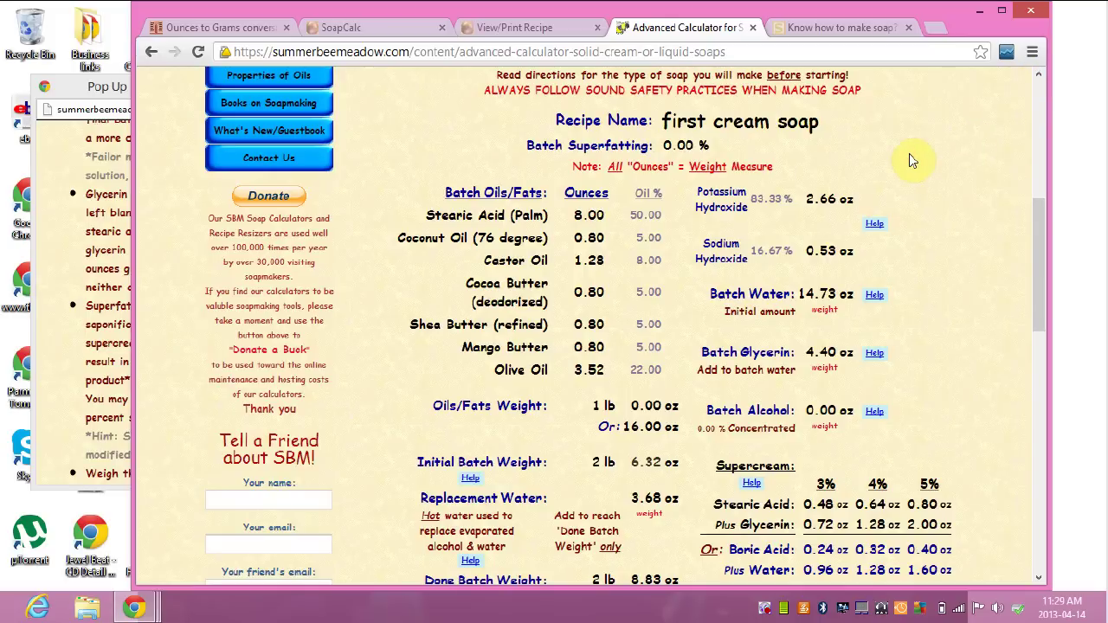
left_click(1041, 80)
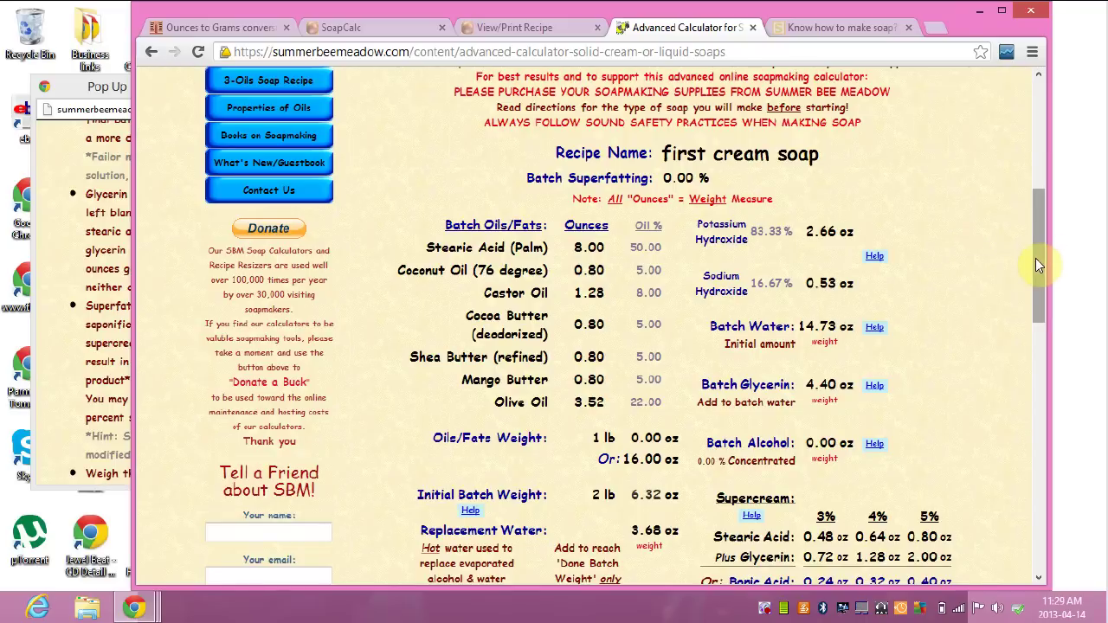
left_click_drag(1035, 258, 1073, 212)
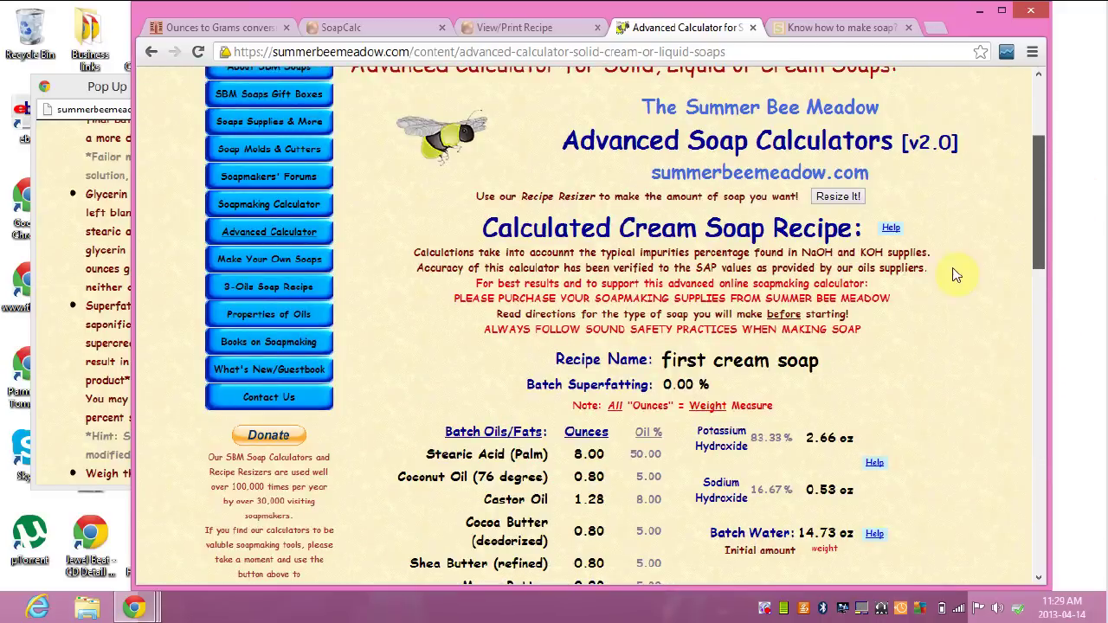
scroll(942, 325, "up", 1)
left_click(890, 295)
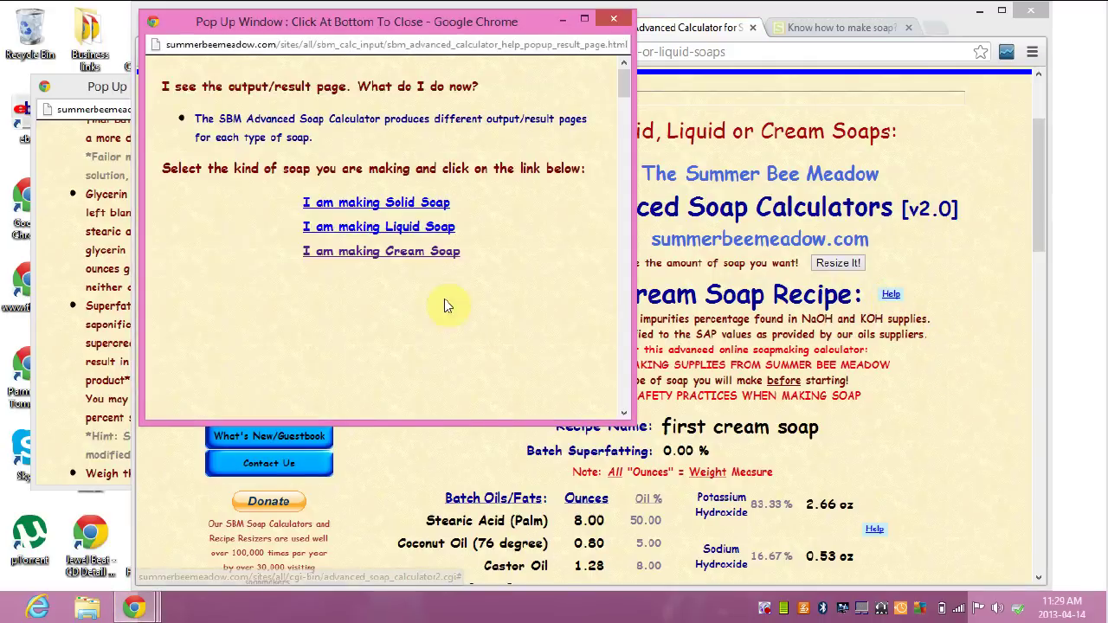
left_click(421, 254)
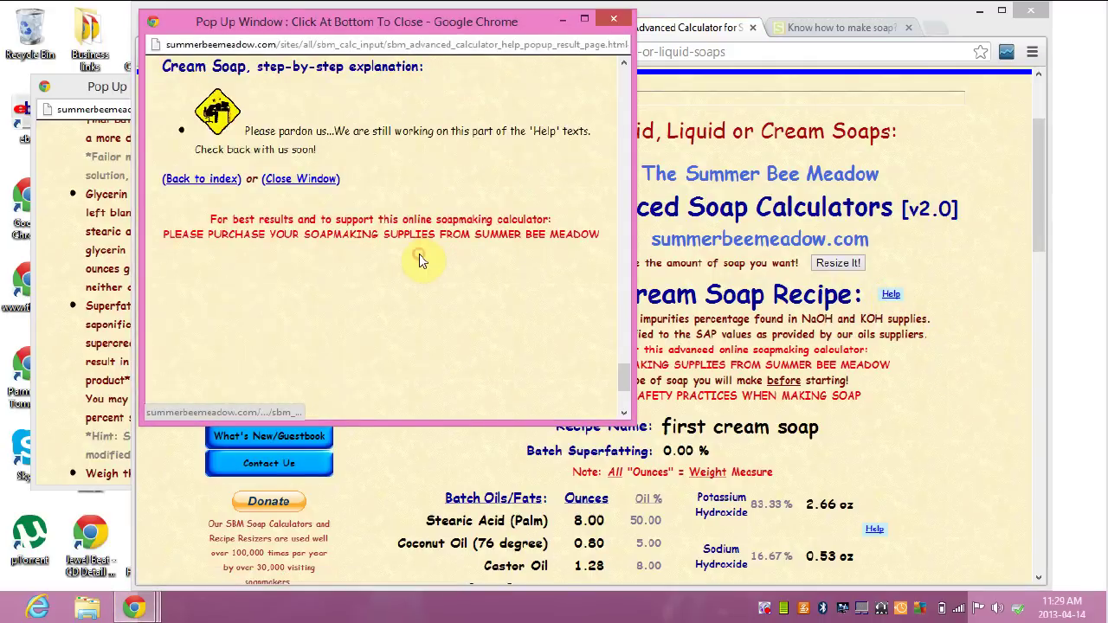
left_click(615, 20)
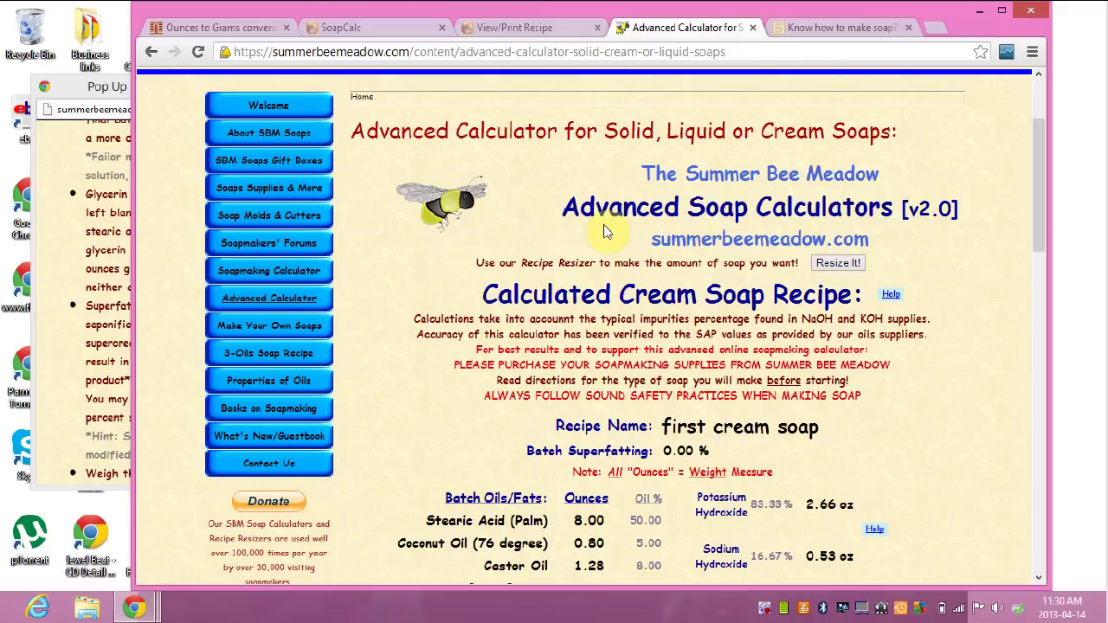
Go back to the calculator's input page and bring the recipe name and soap type entries into view
left_click(153, 53)
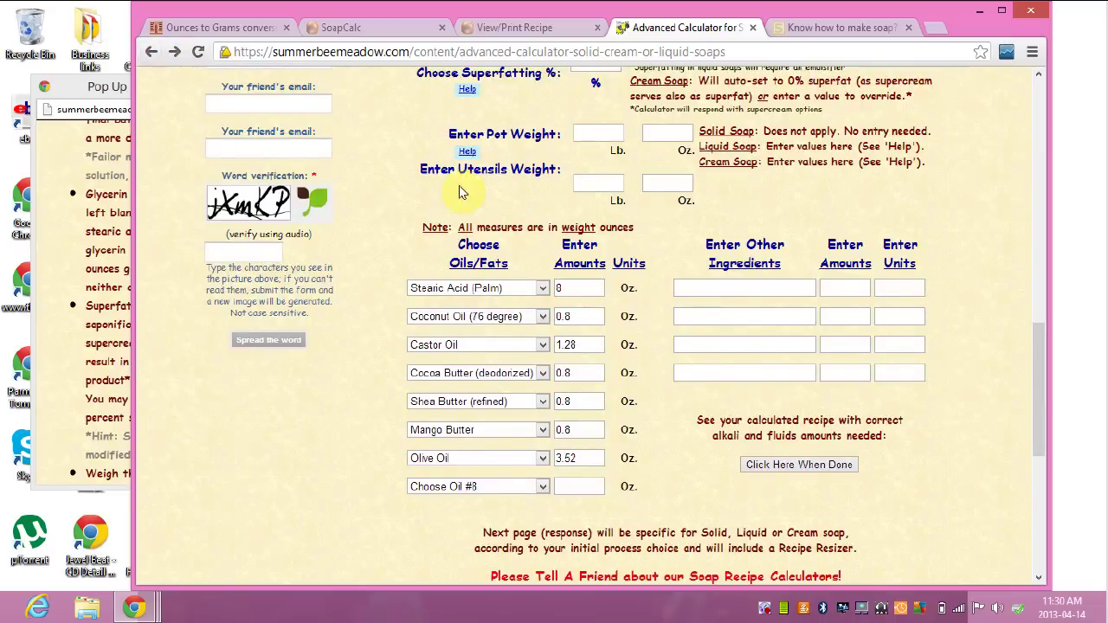
left_click(1040, 93)
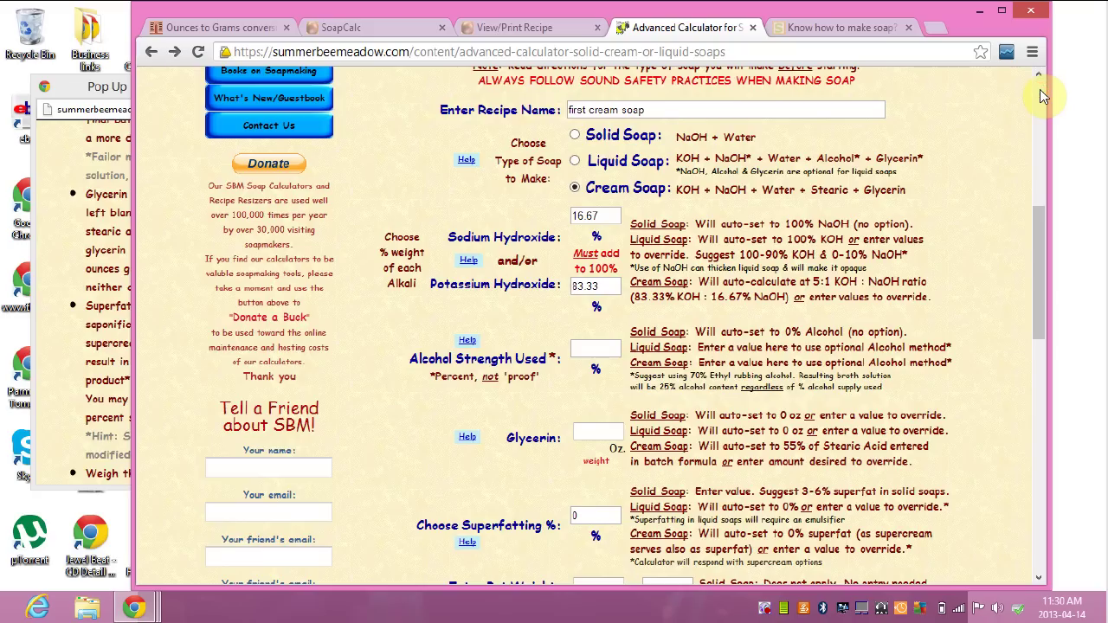
left_click(1041, 92)
mouse_move(1107, 0)
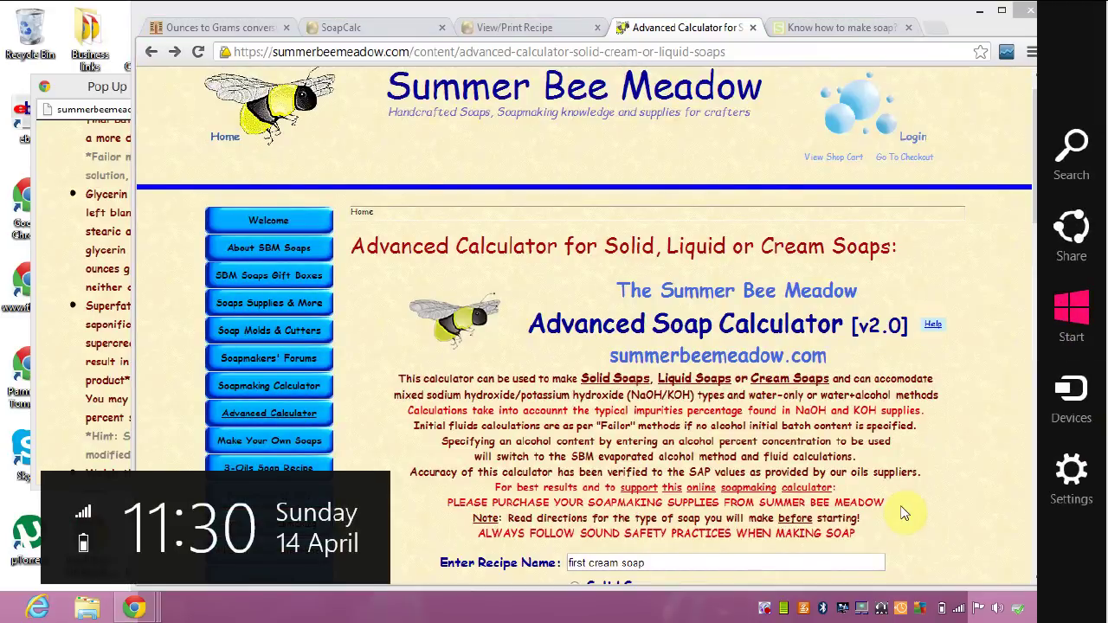
left_click(1039, 577)
scroll(1040, 577, "down", 1)
key("super+c")
left_click(271, 251)
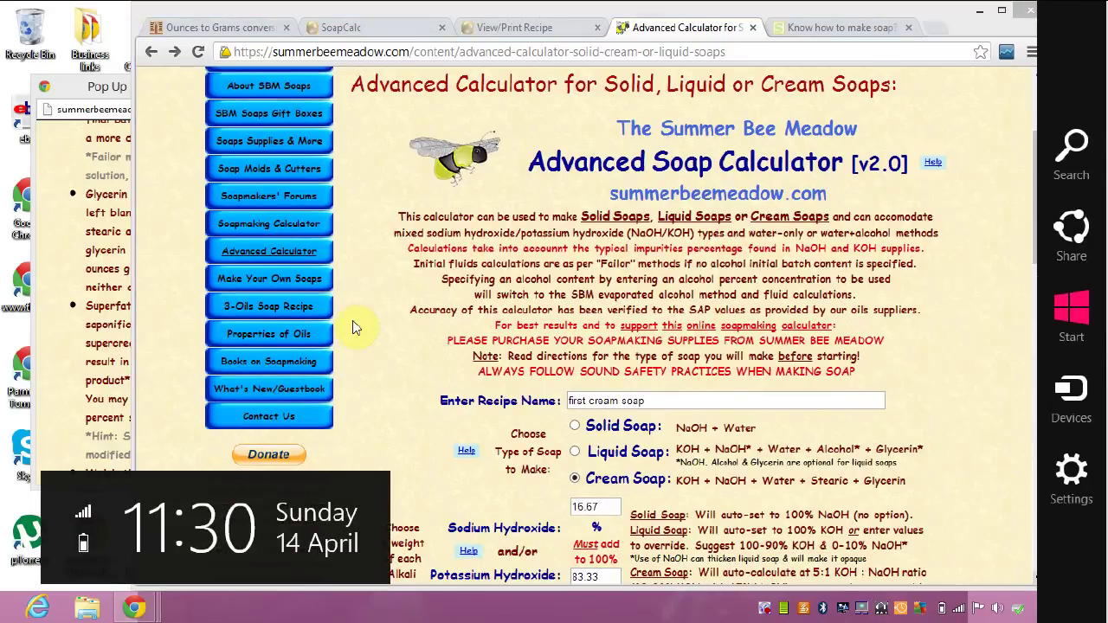
Read the cream soap step-by-step inputs in the soap type help and close the help window
left_click(465, 452)
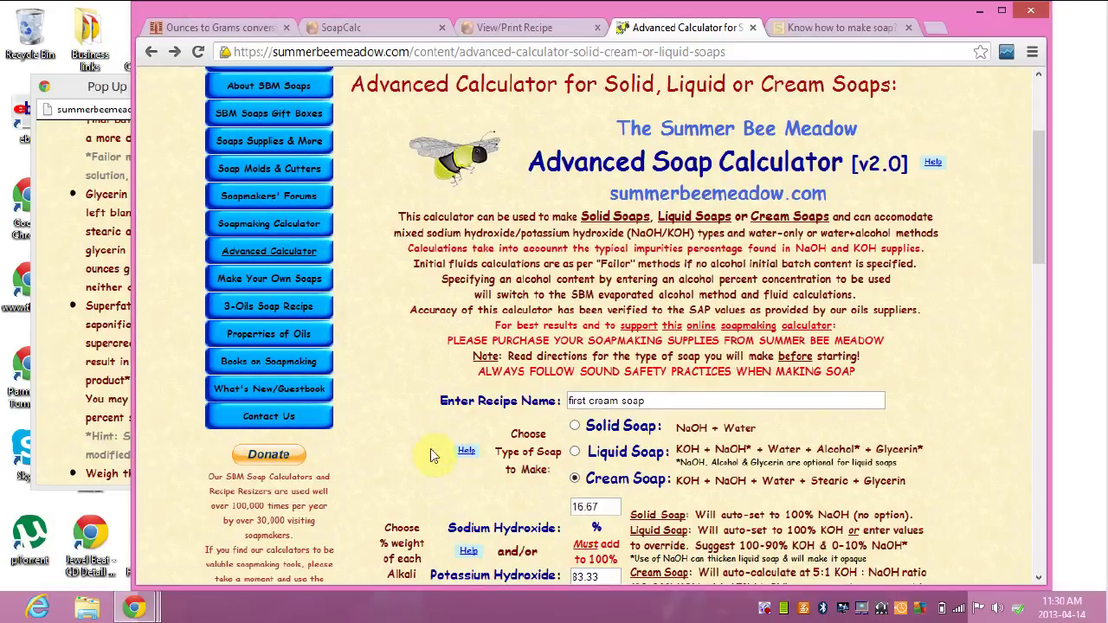
left_click(466, 451)
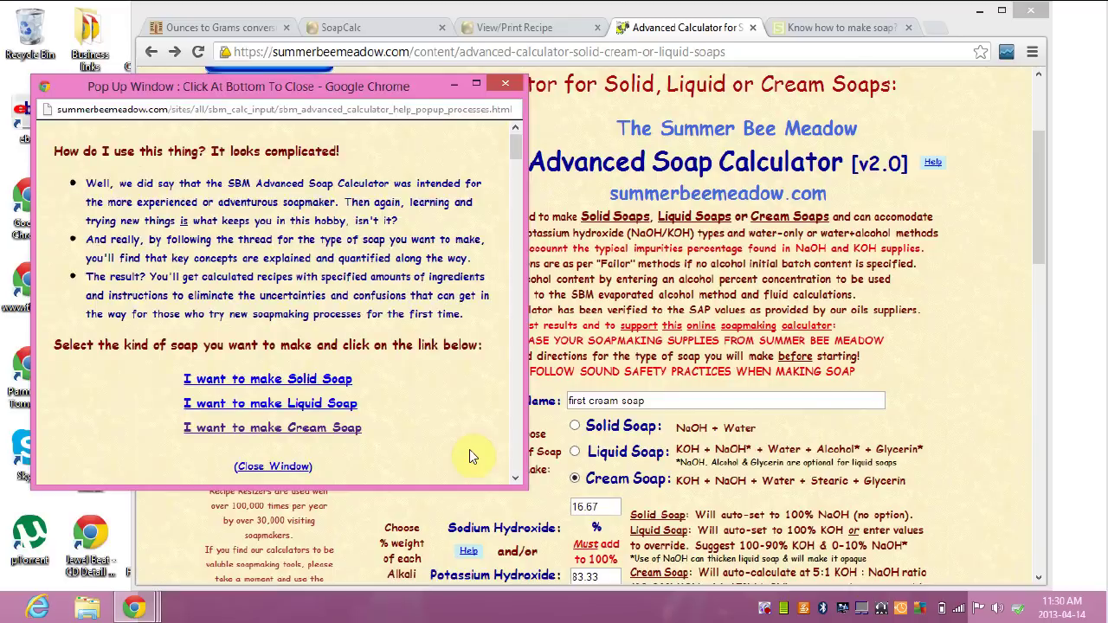
left_click(346, 426)
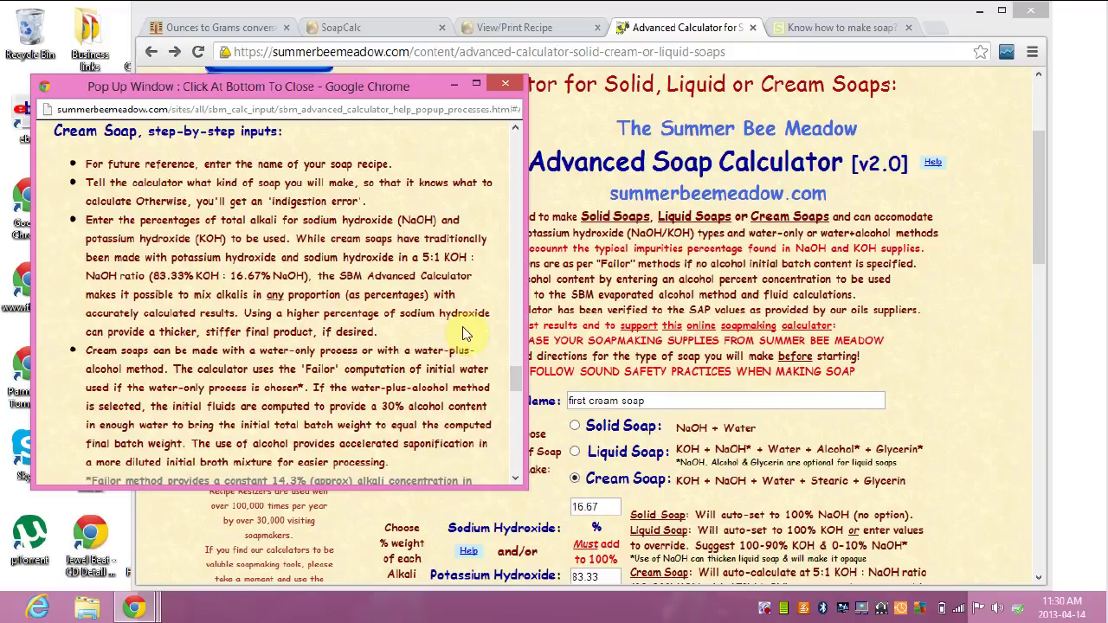
left_click(517, 476)
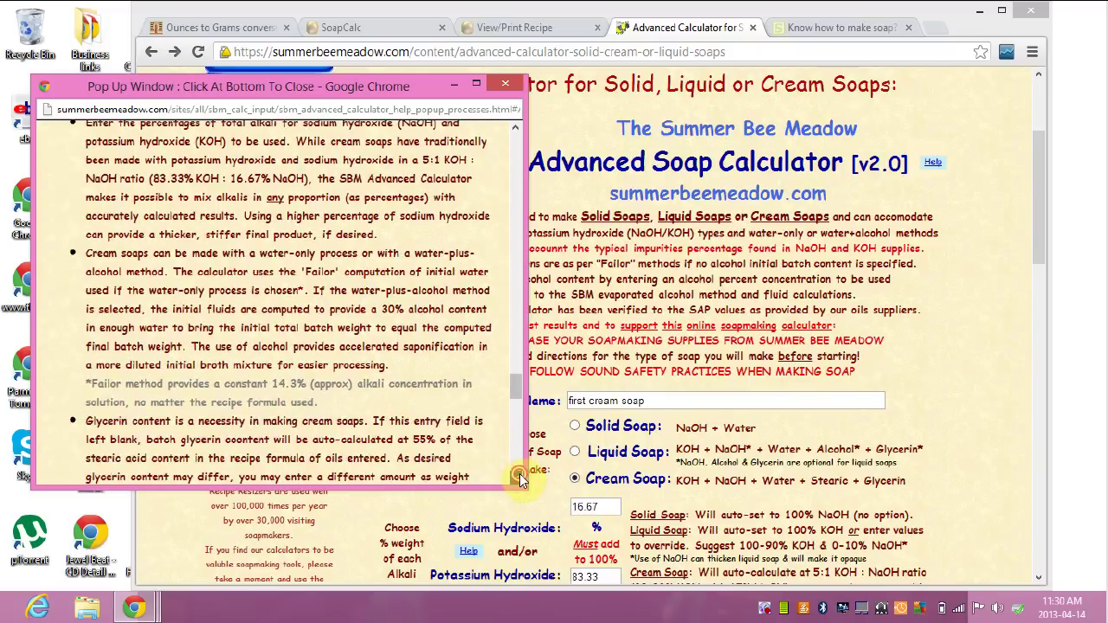
left_click(517, 477)
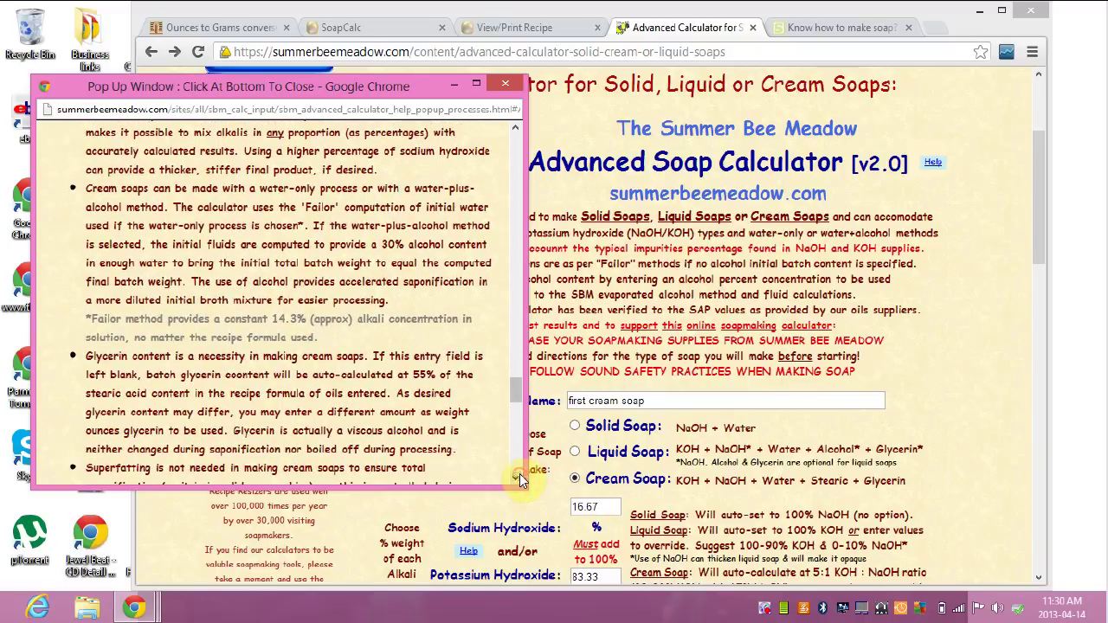
left_click(506, 89)
Highlight the Advanced Soap Calculator title, clear the selection and return to the beginning of the page
double_click(552, 165)
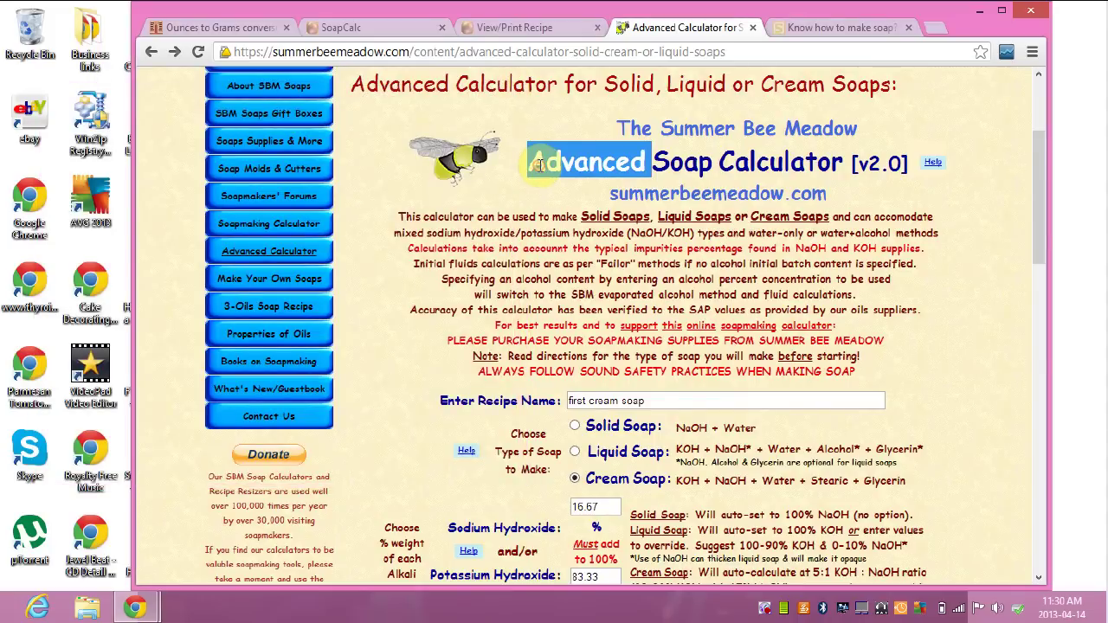
left_click(779, 156)
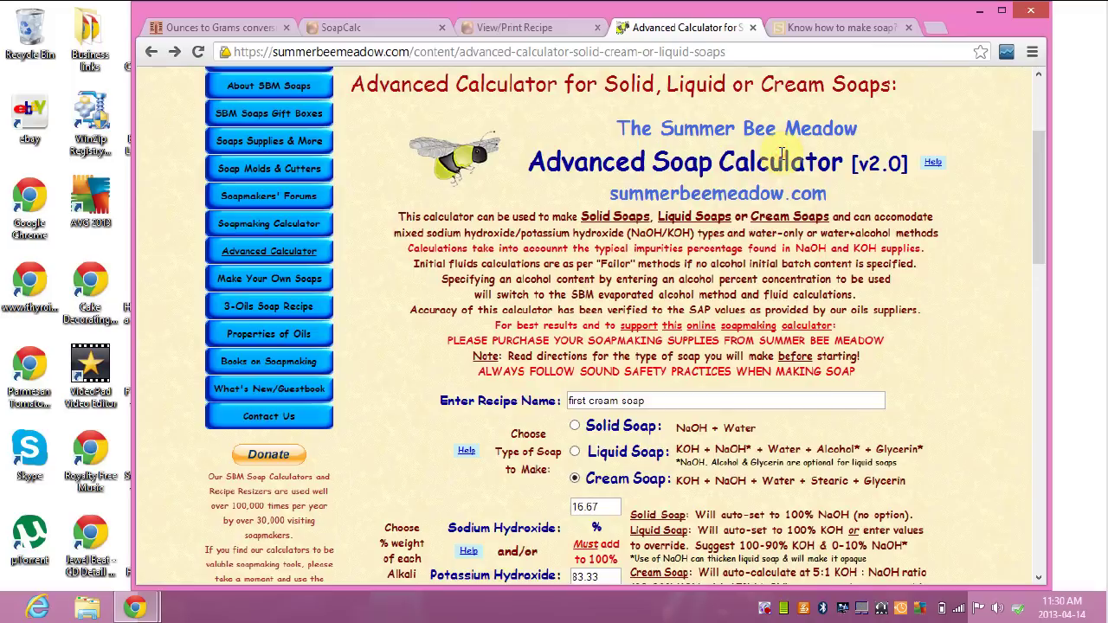
left_click_drag(530, 163, 844, 147)
left_click(876, 199)
left_click(1038, 82)
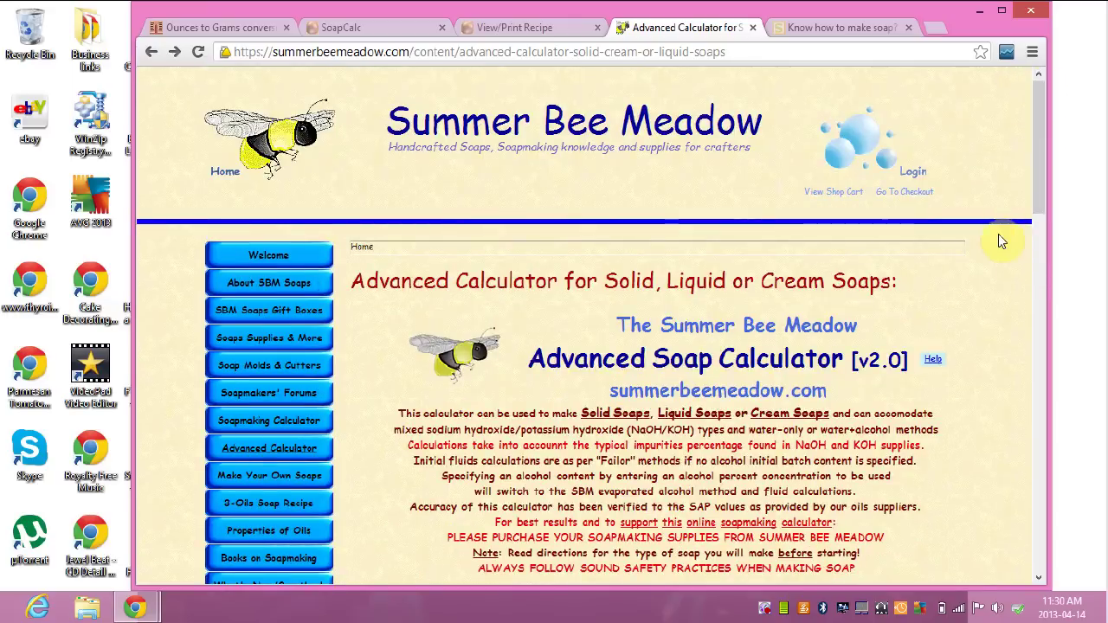